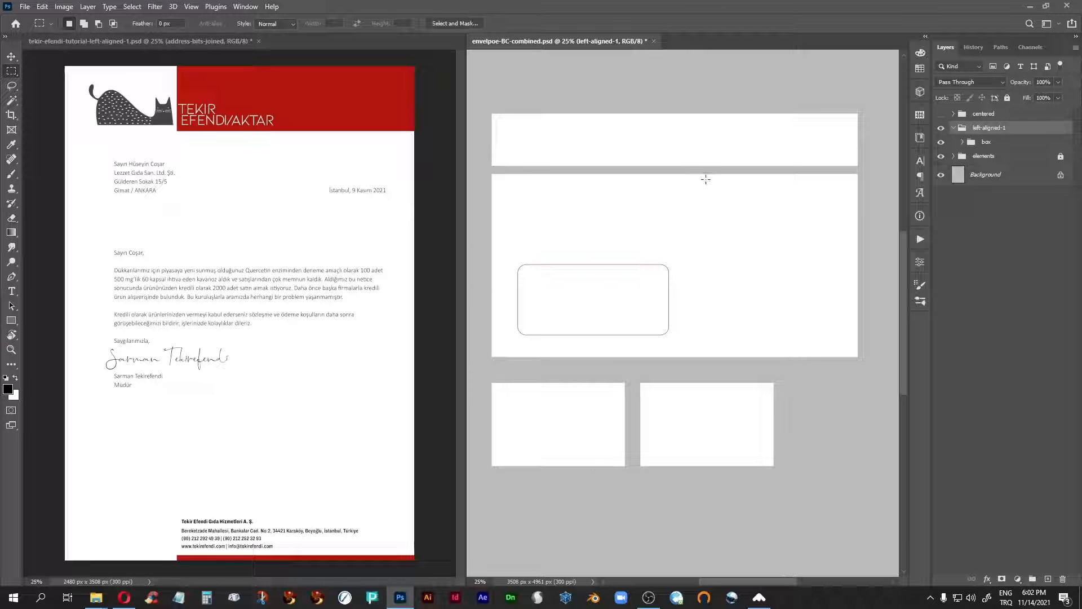
Step: Copy the logo-lying group from the letterhead document into the left-aligned-1 group of the envelope document
click(12, 58)
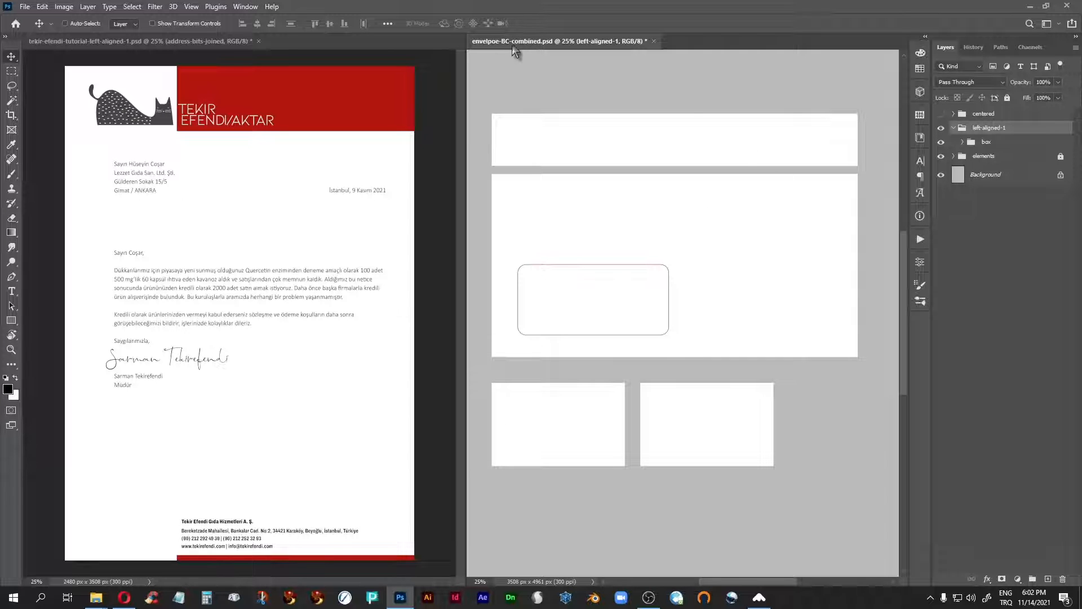
click(940, 114)
click(940, 116)
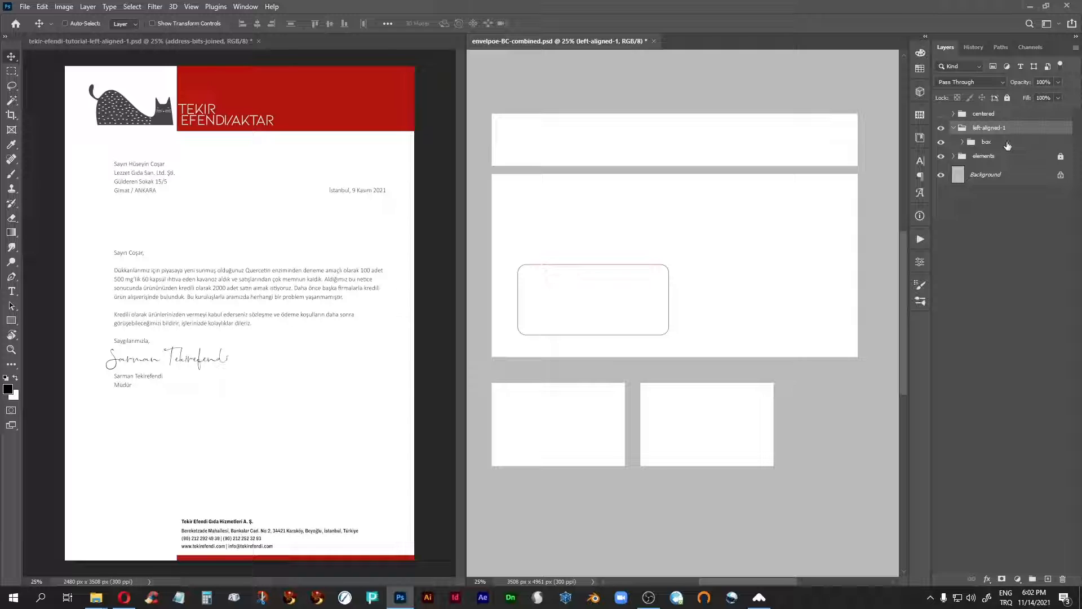
click(99, 40)
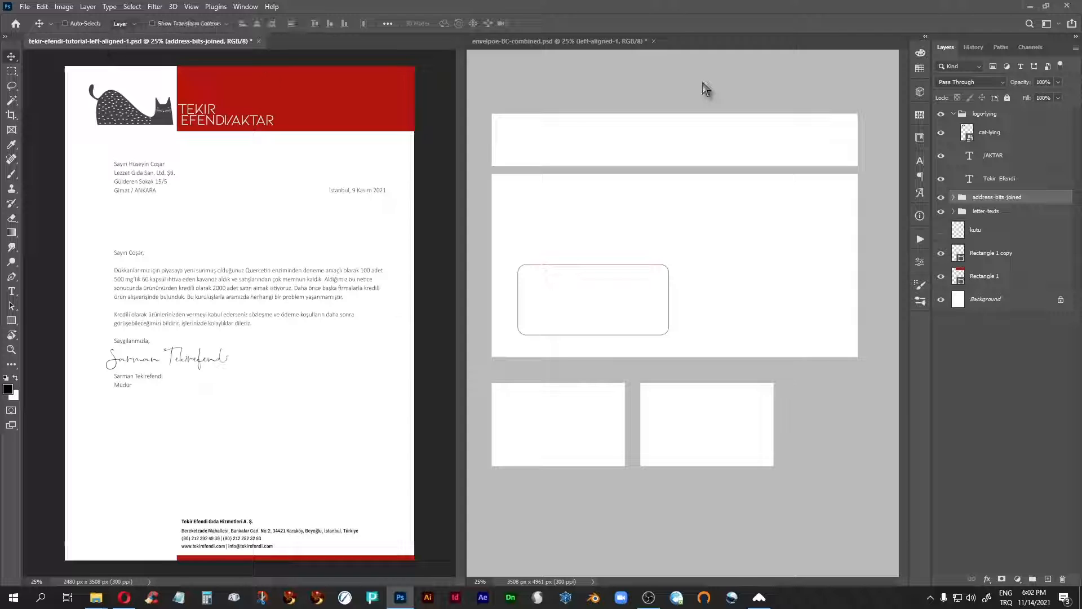
click(953, 115)
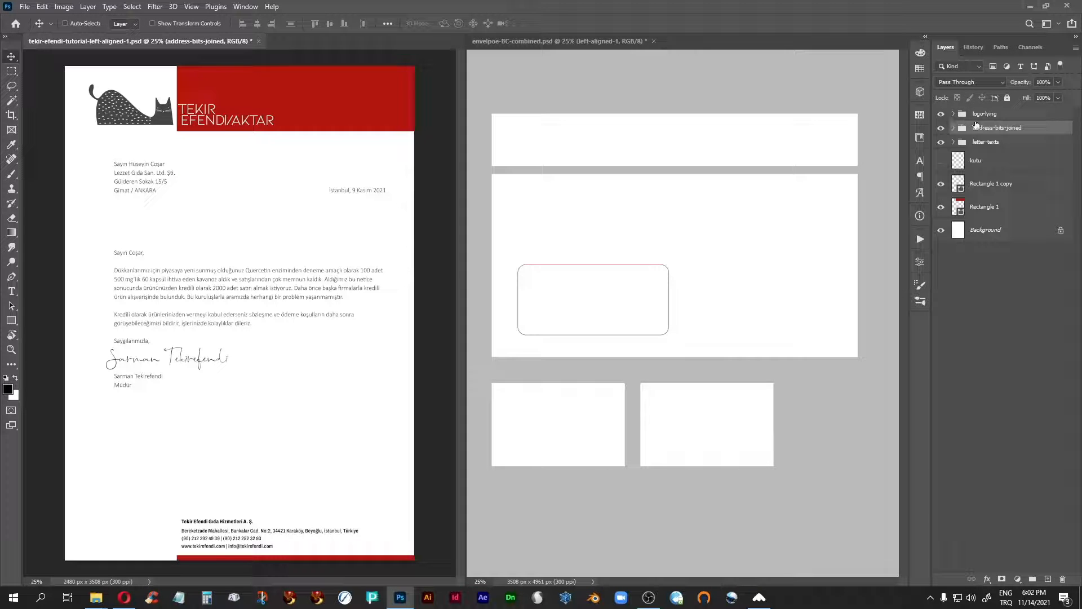
drag(991, 116, 676, 228)
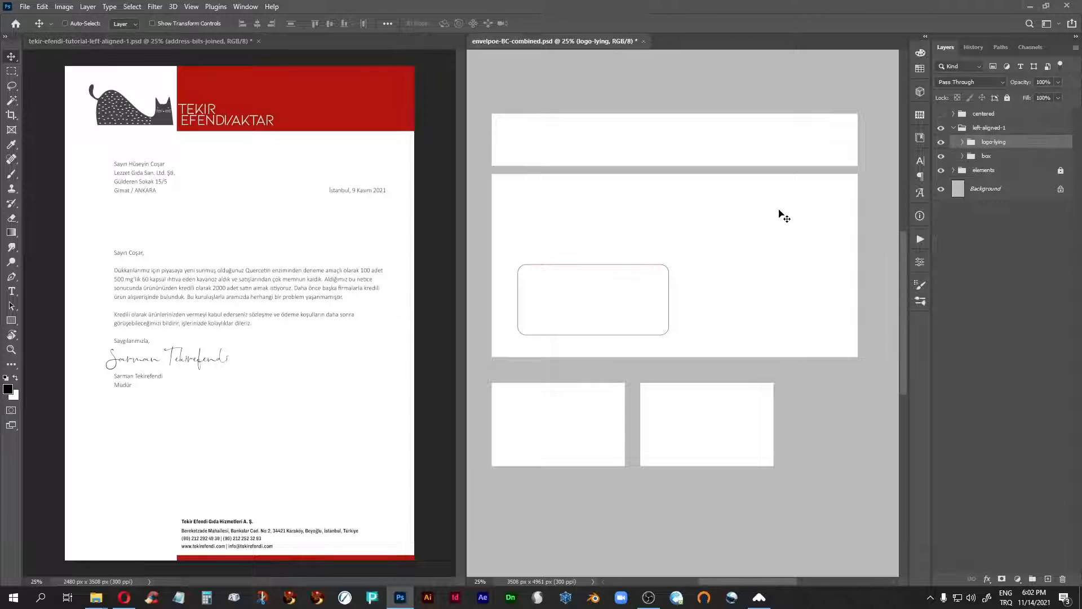
Step: Copy the address-bits-joined group and the red Rectangle 1 layer from the letterhead into the envelope document
click(68, 42)
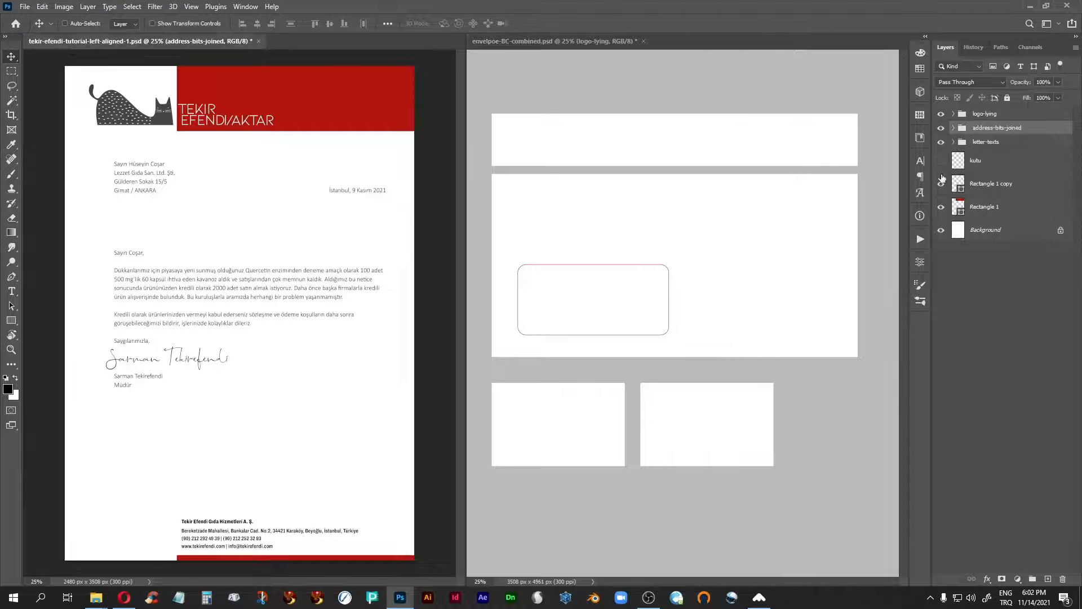
click(989, 145)
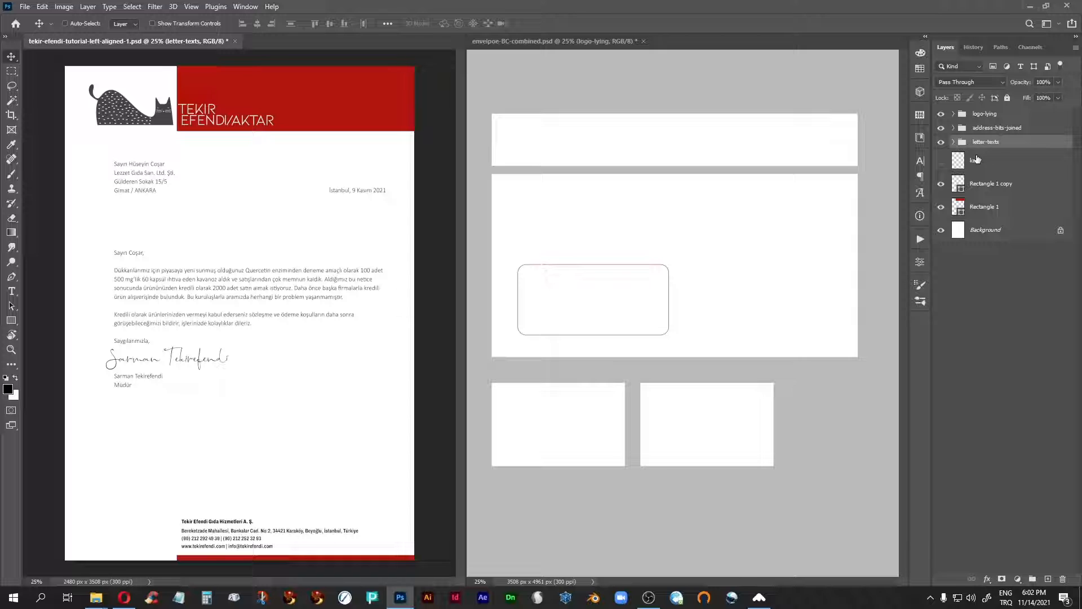
drag(964, 129, 663, 226)
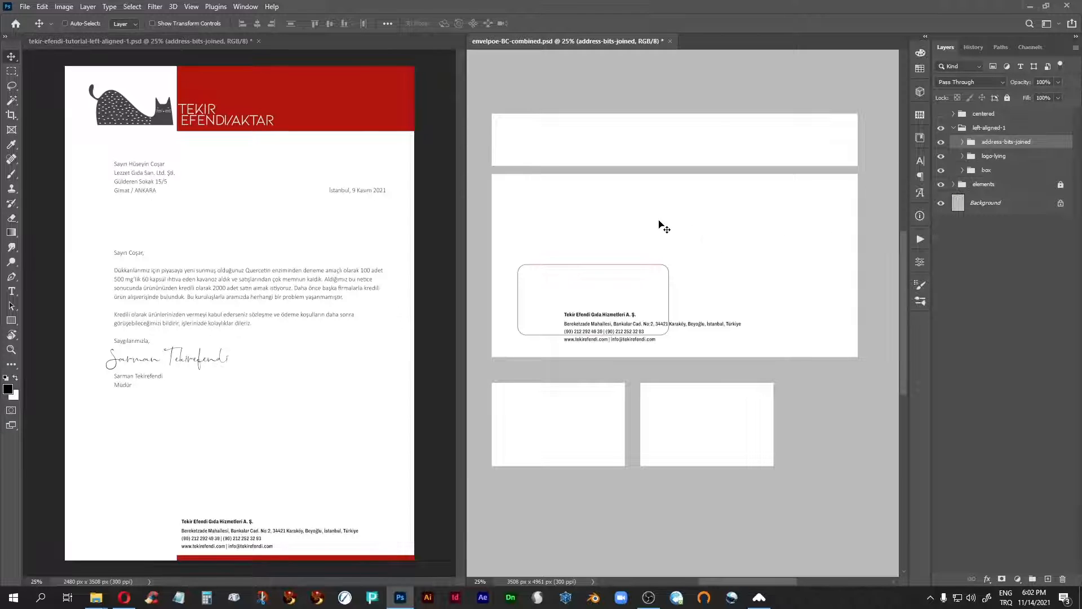
click(67, 42)
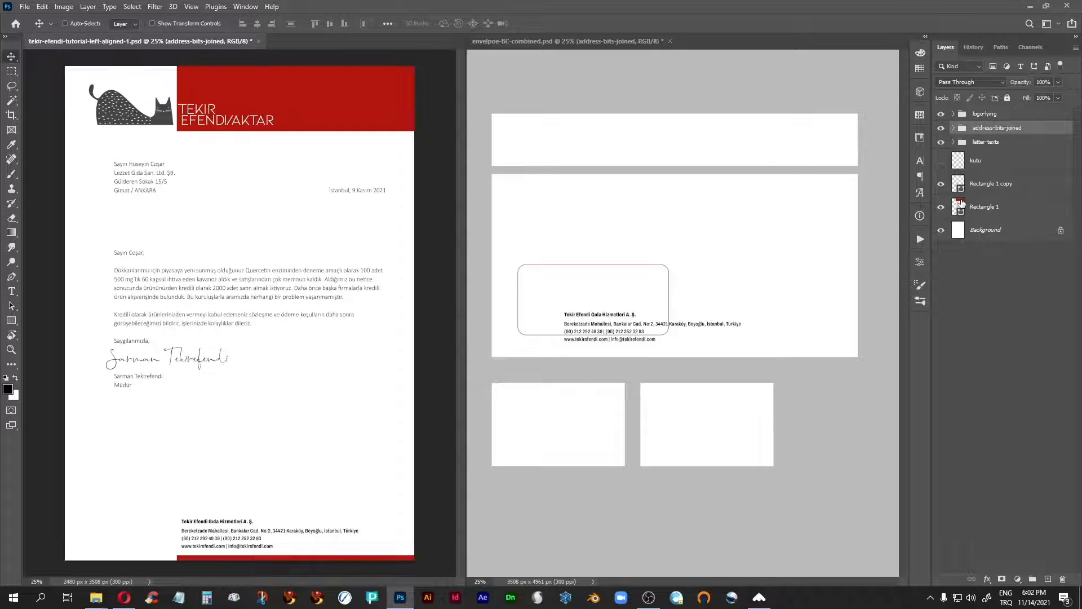
drag(962, 204, 667, 208)
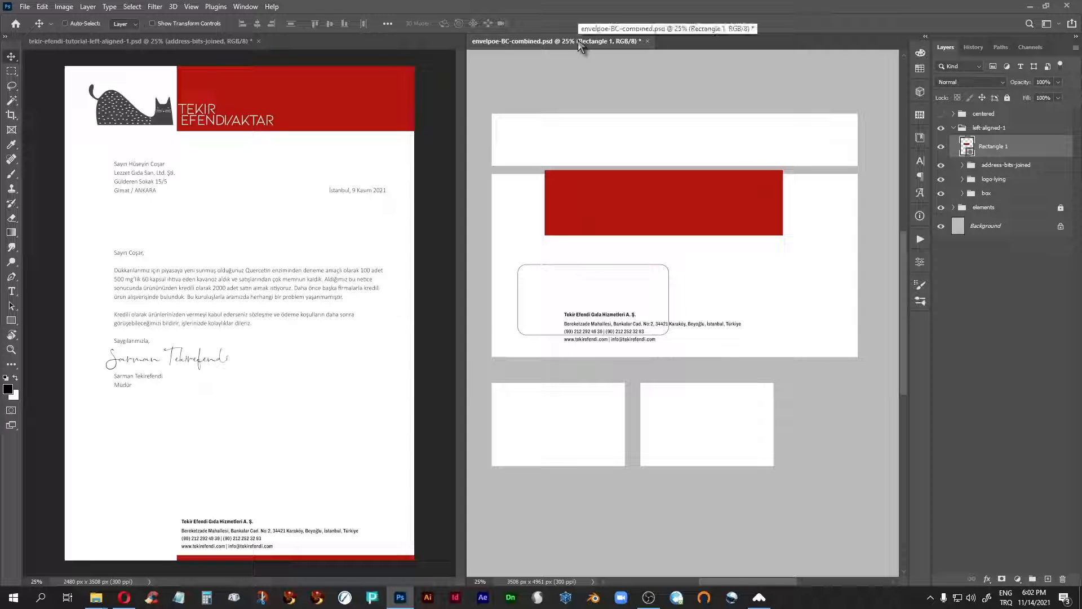
Step: Reorder the left-aligned-1 group so the box group is uppermost and Rectangle 1 lies beneath logo-lying
key(f)
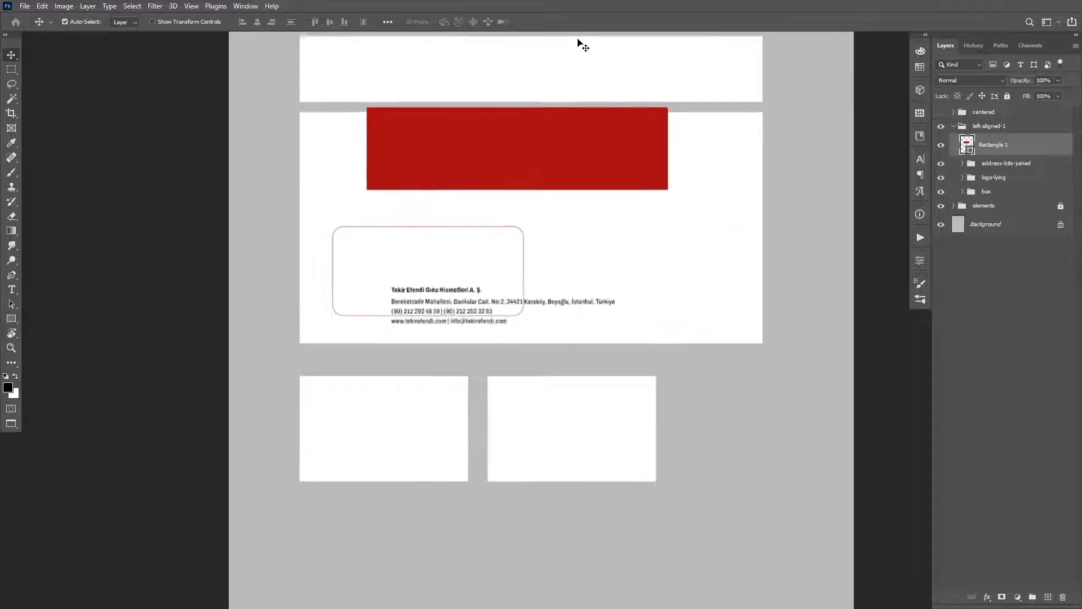
drag(596, 200, 543, 265)
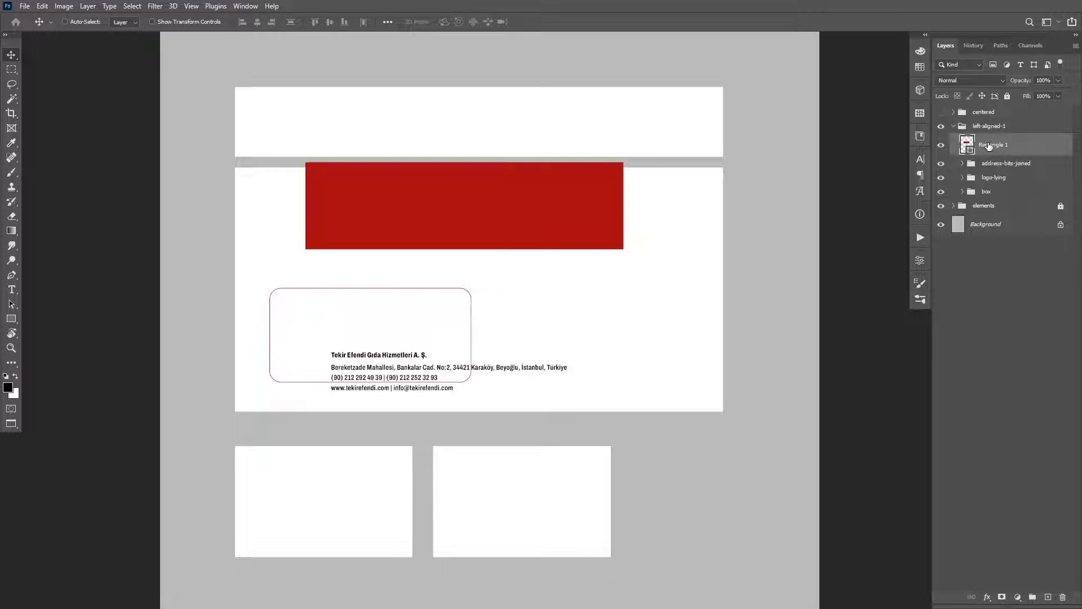
click(987, 193)
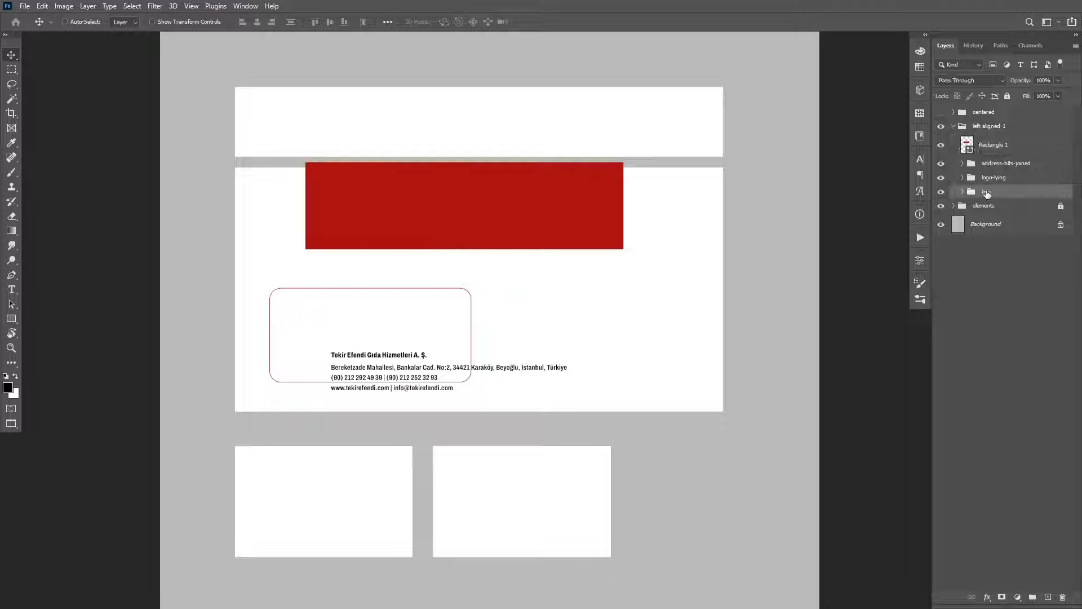
drag(986, 193, 986, 134)
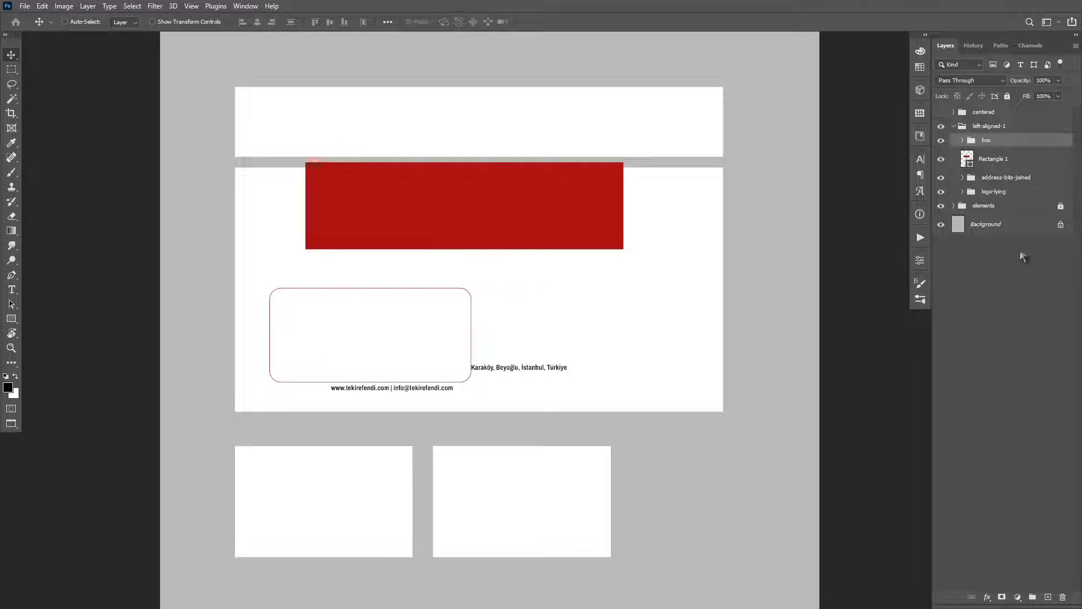
drag(967, 159, 1006, 198)
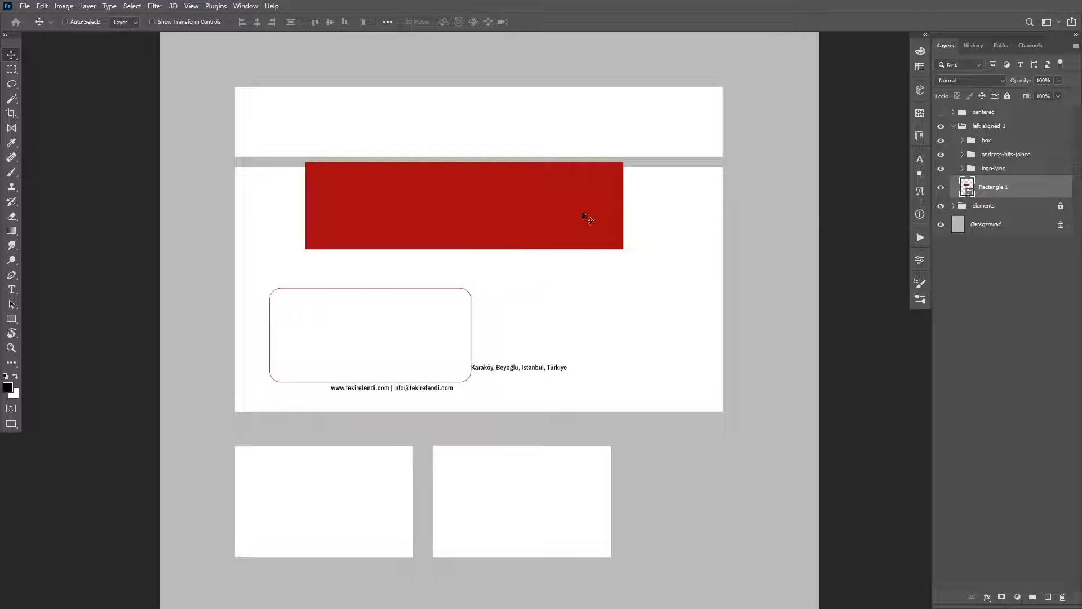
Step: Move the red rectangle onto the envelope flap and scale it to about 153.64% width and 80.13% height to cover the flap exactly
drag(524, 225, 618, 128)
key(ctrl+t)
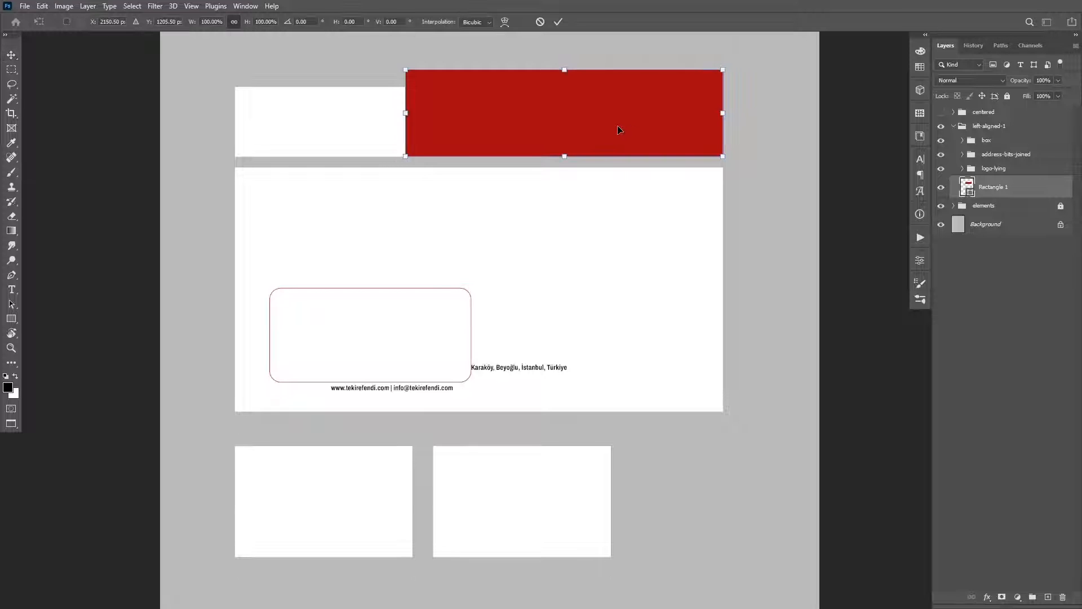
drag(406, 113, 235, 112)
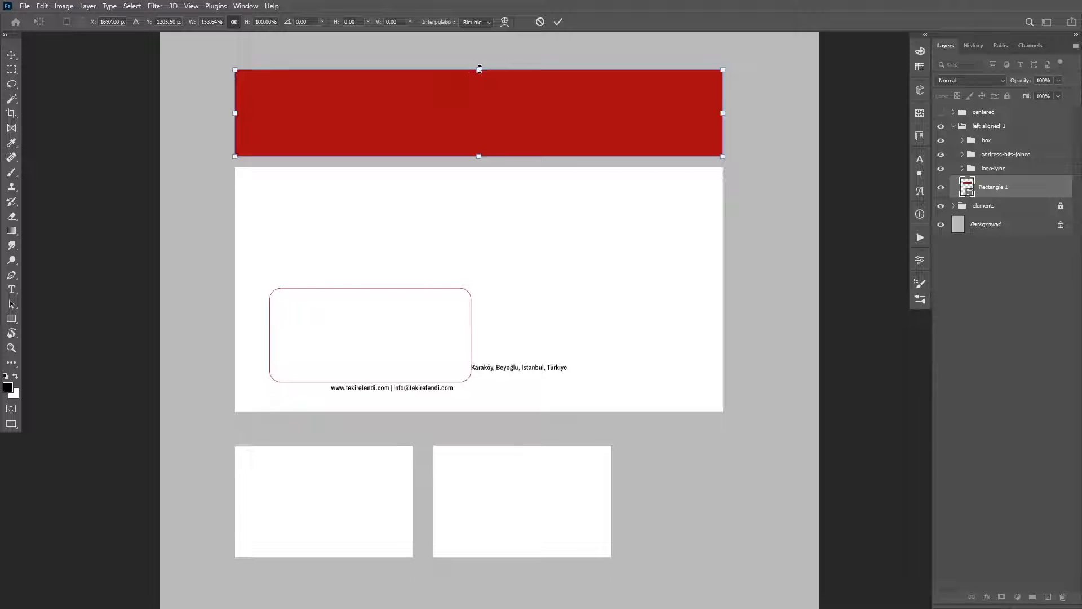
drag(479, 68, 474, 86)
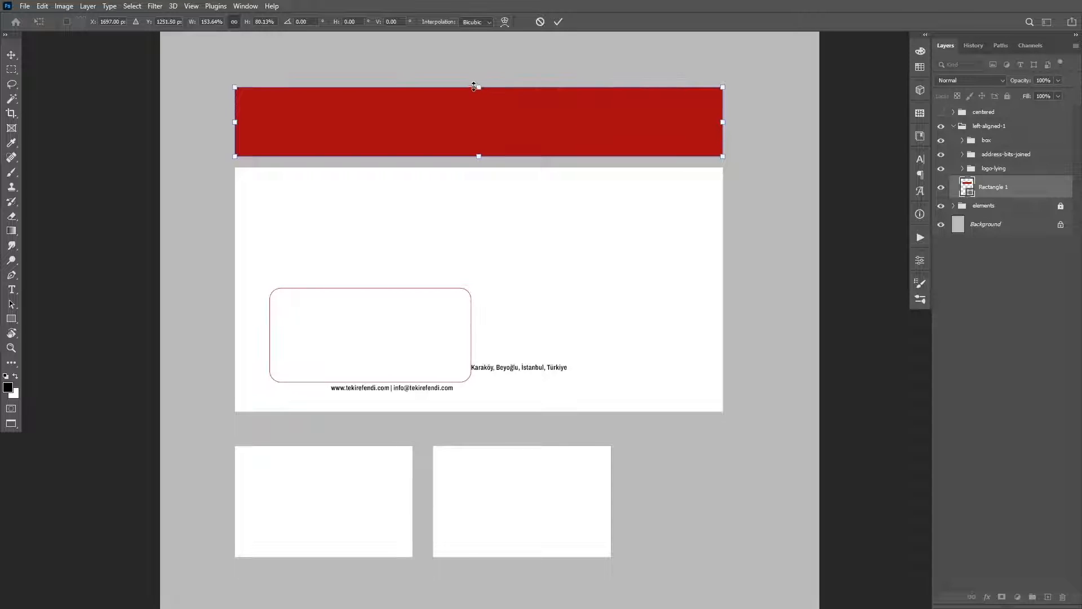
key(Return)
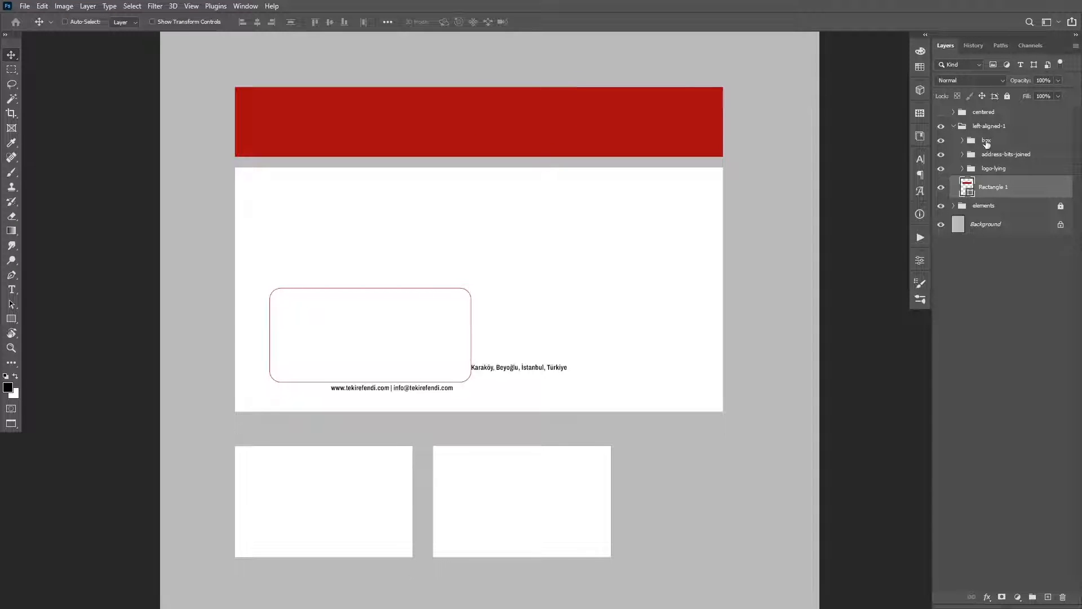
Step: Bring the logo-lying group into the canvas and place it in the upper-left corner of the envelope front
click(986, 170)
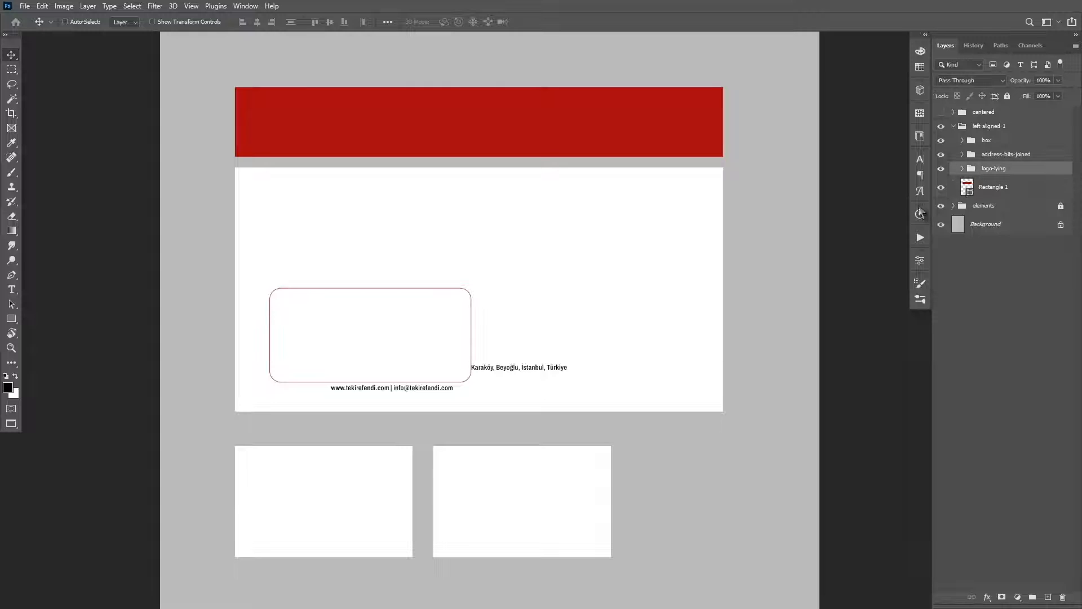
click(962, 169)
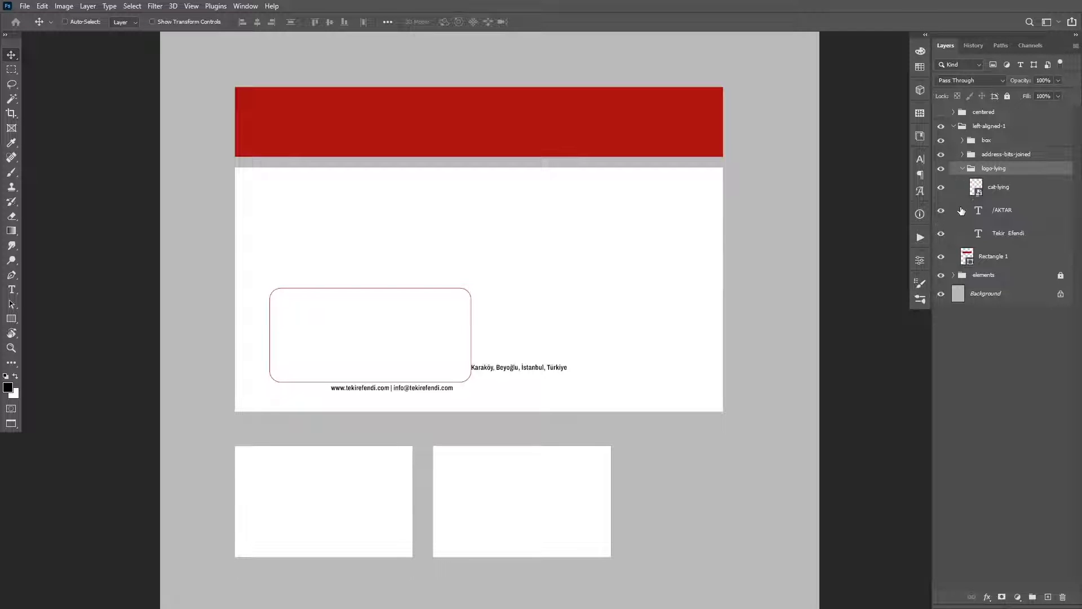
click(963, 169)
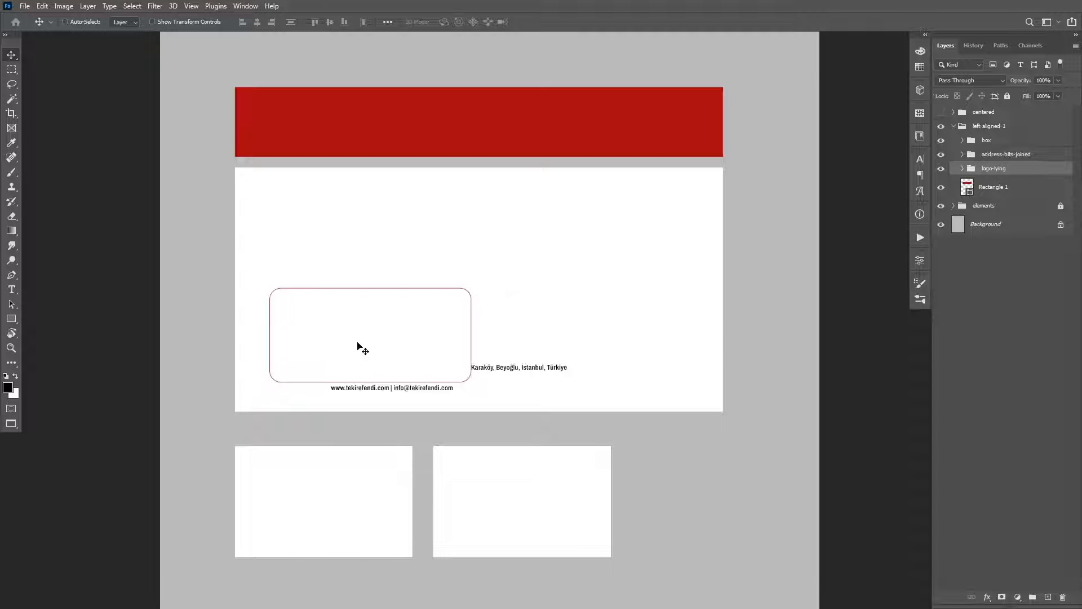
drag(357, 345, 569, 342)
key(ctrl+minus)
key(ctrl+minus)
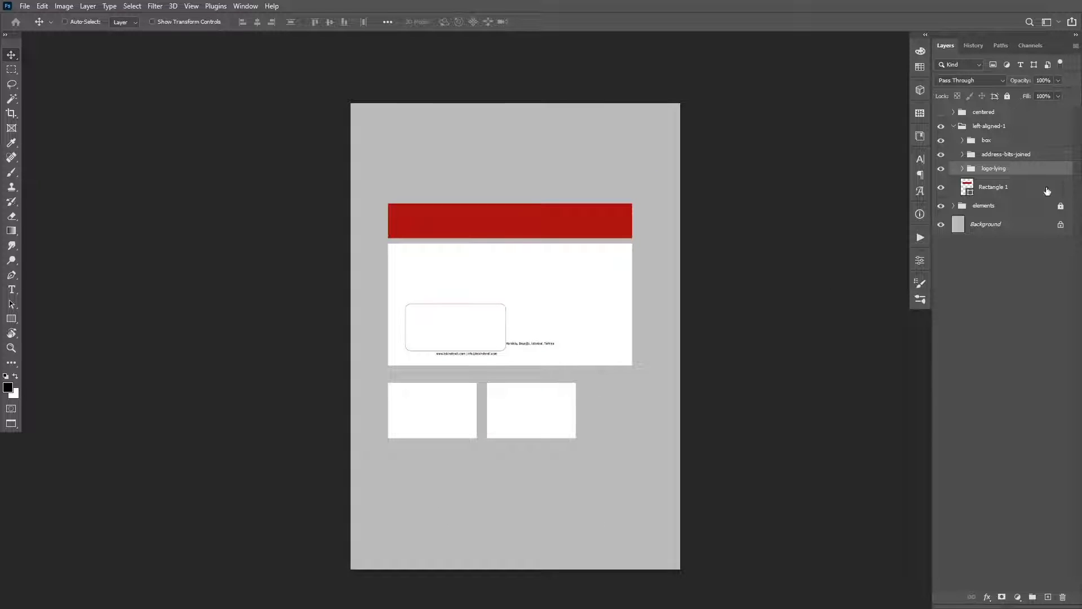
click(962, 168)
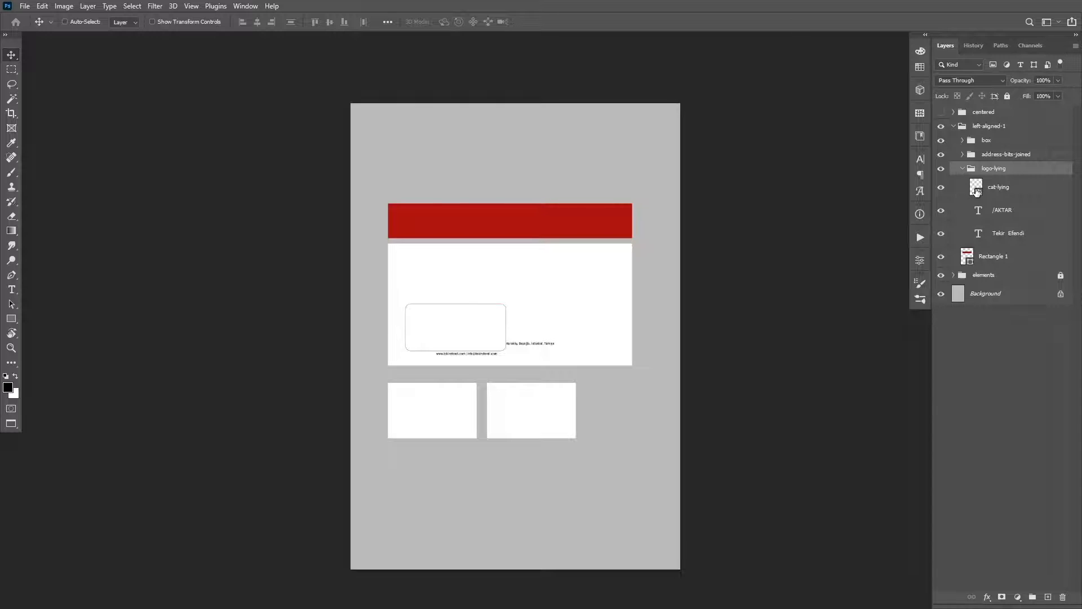
click(977, 191)
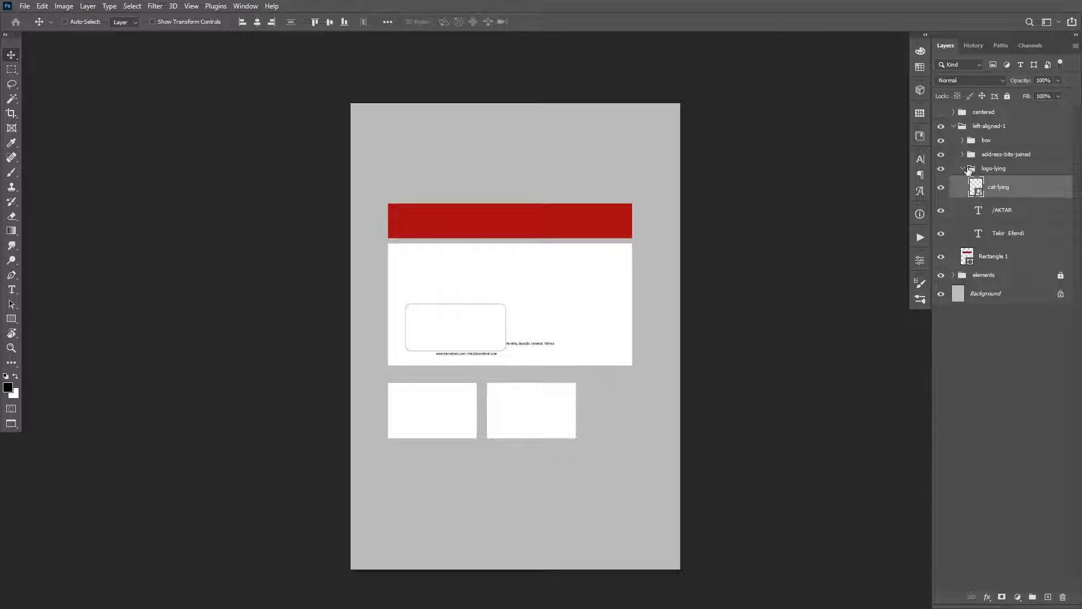
click(962, 169)
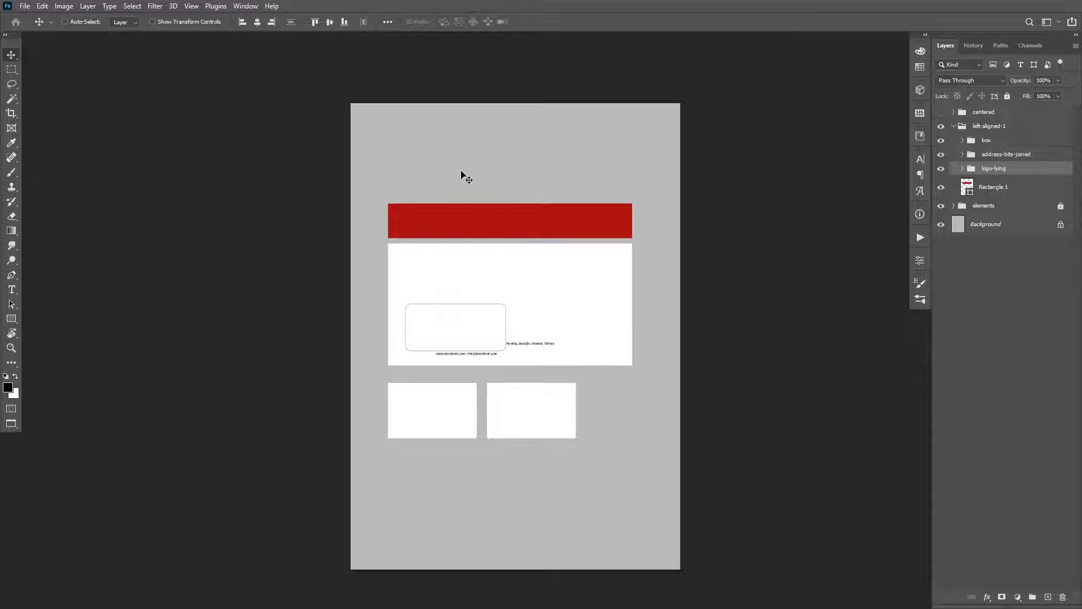
drag(476, 326, 448, 461)
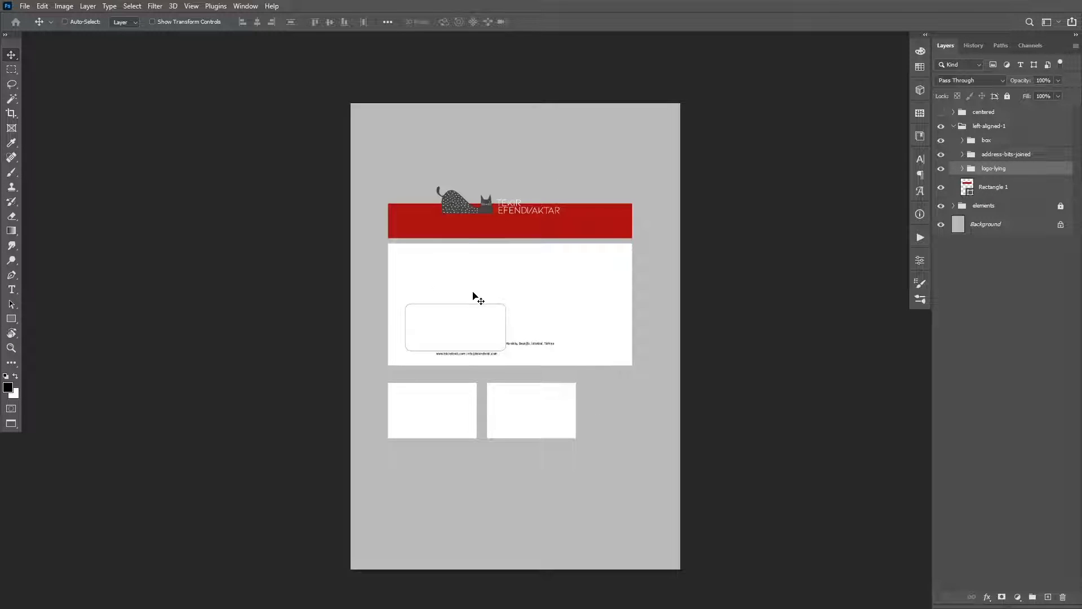
mouse_move(467, 210)
mouse_down()
mouse_move(456, 243)
mouse_move(423, 272)
mouse_up()
key(ctrl+plus)
key(ctrl+plus)
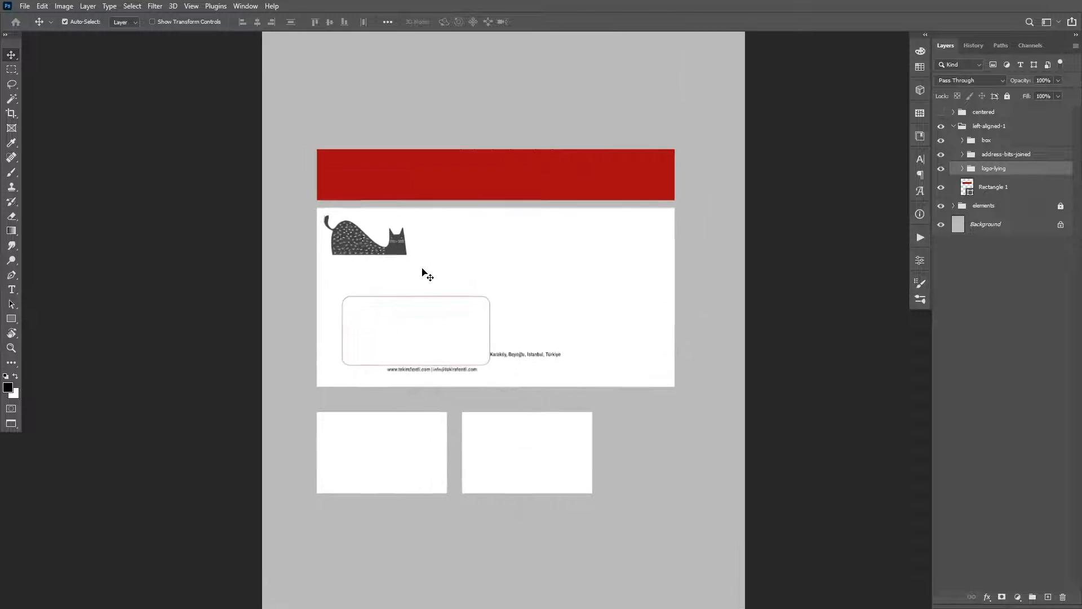
Step: Change the colour of the logo's /AKTAR text to black (000000), matching the foreground swatch
click(963, 169)
double_click(978, 210)
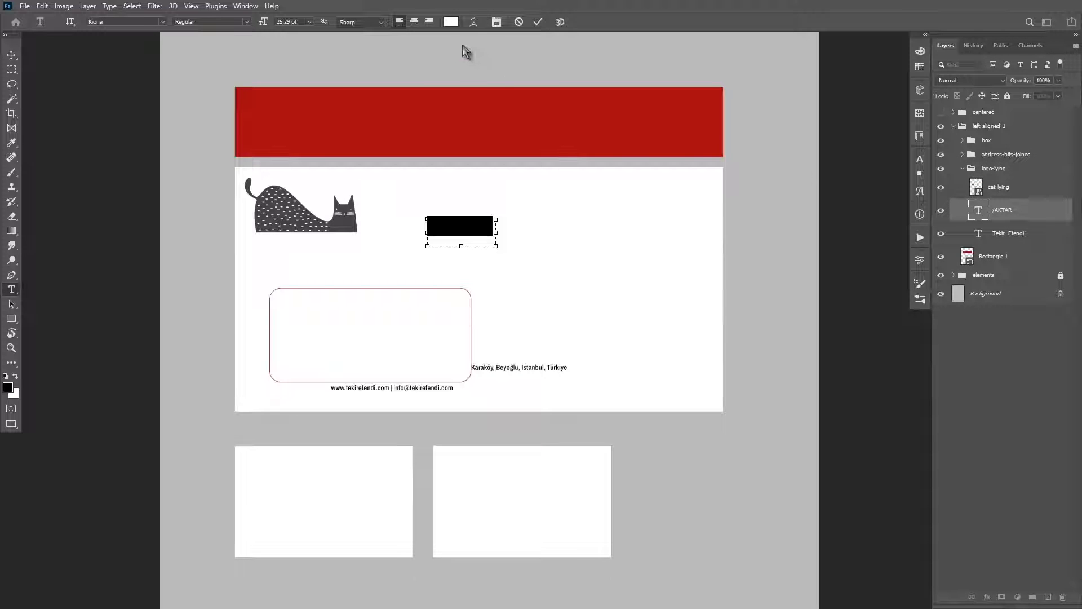
click(450, 21)
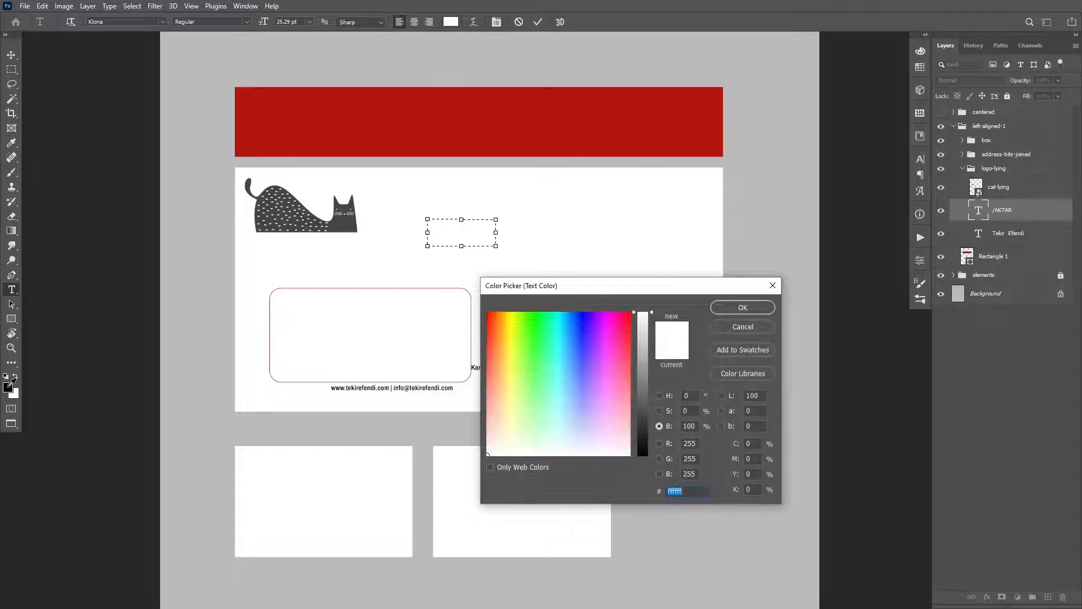
click(8, 387)
click(753, 308)
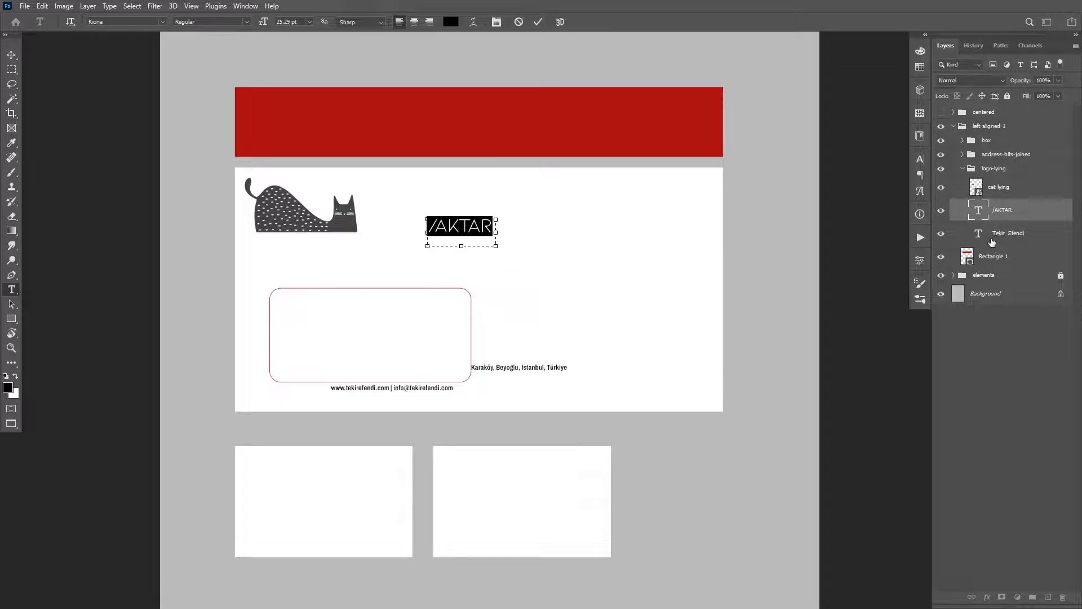
Step: Change the colour of the logo's Tekir Efendi text to black (000000)
double_click(979, 233)
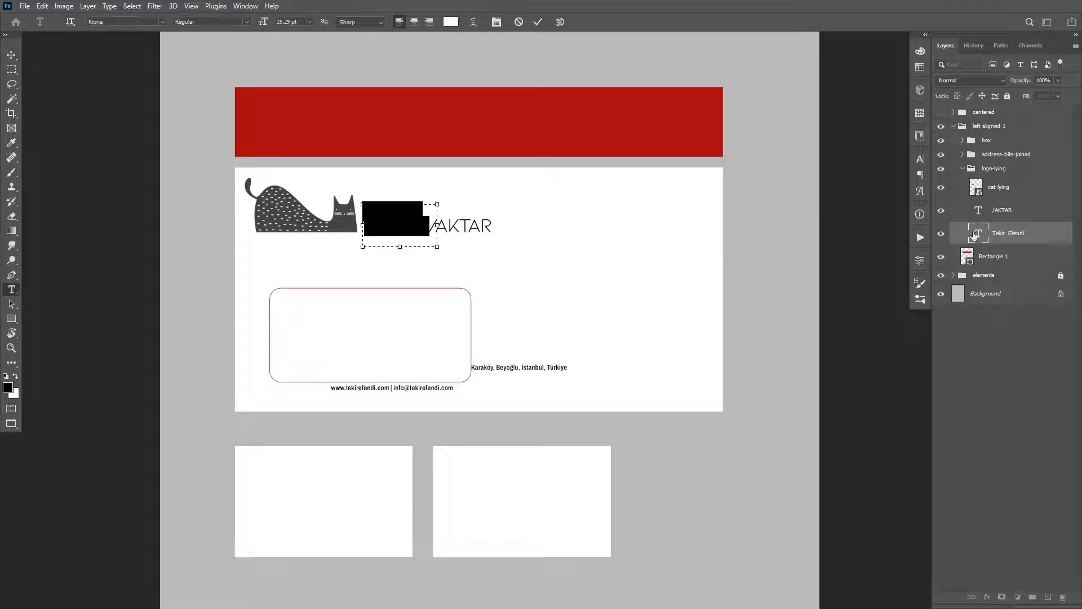
click(449, 22)
click(8, 386)
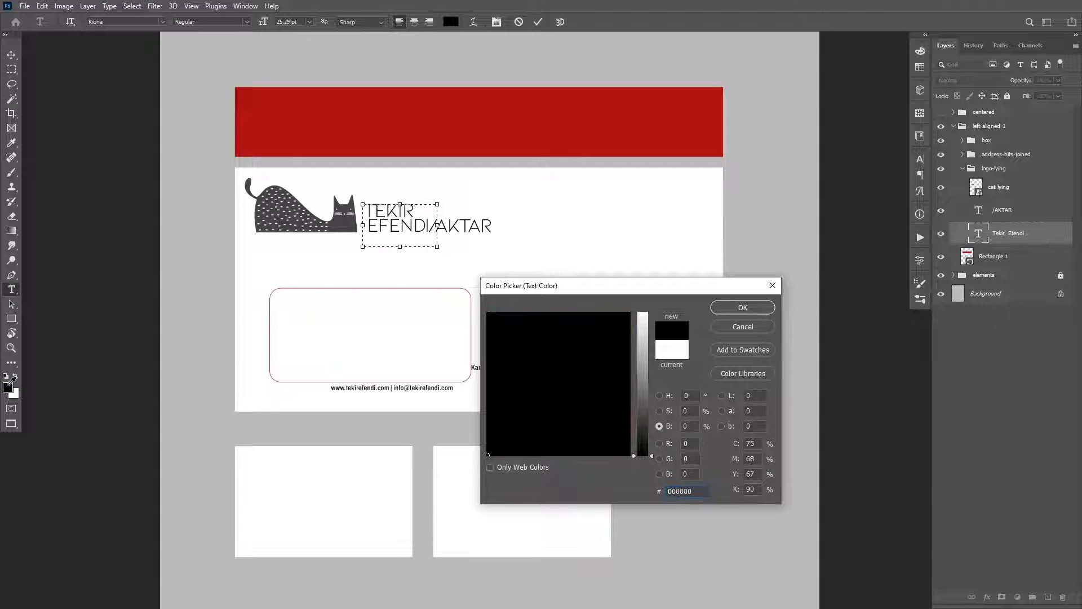
click(752, 307)
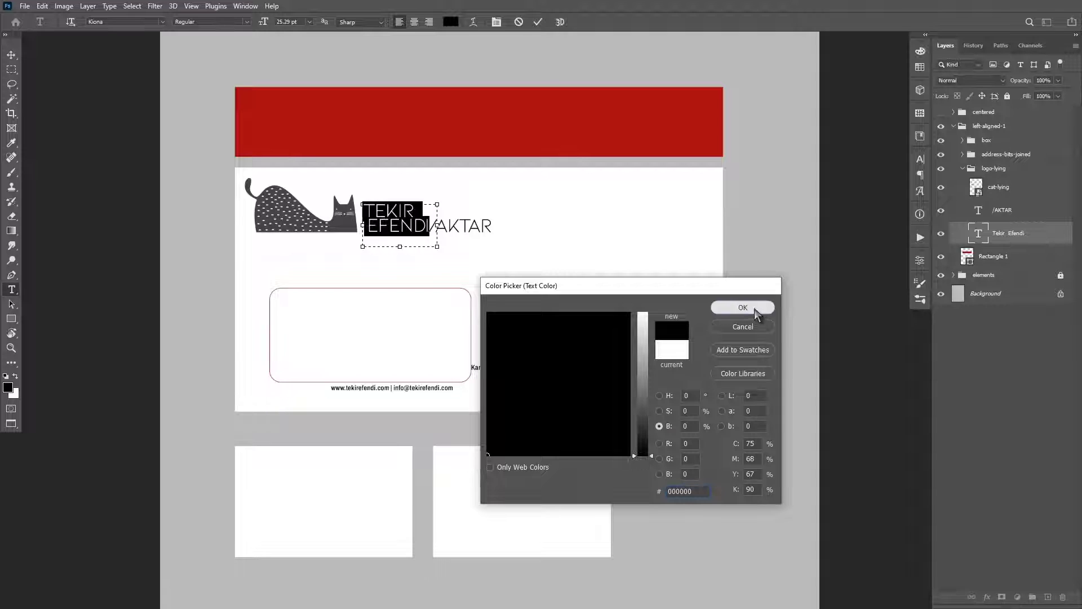
click(982, 234)
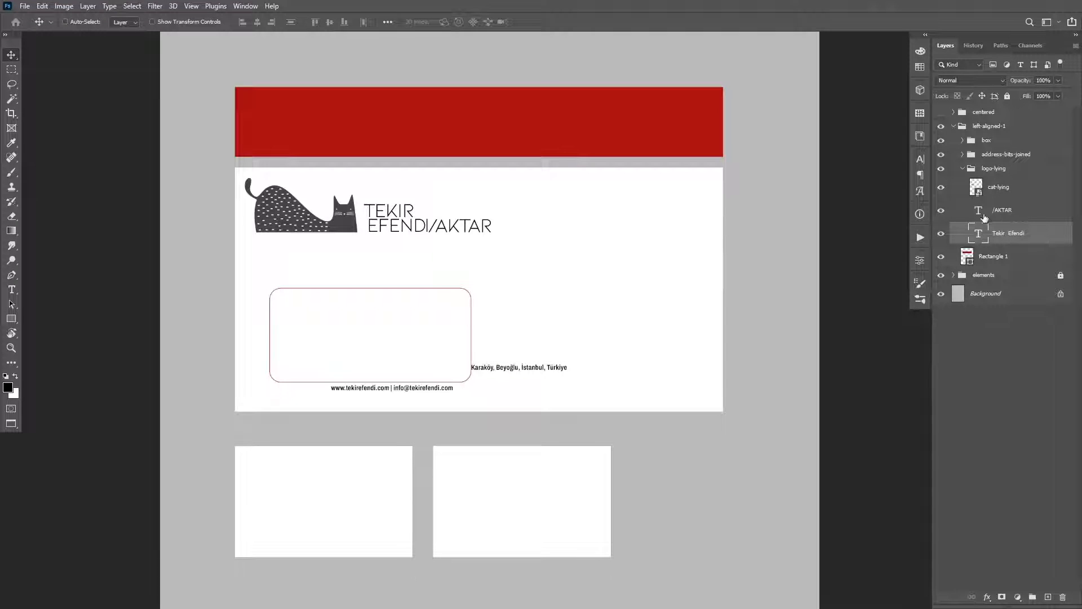
Step: Group the /AKTAR and Tekir Efendi text layers and name the group "logo text"
ctrl+click(1016, 211)
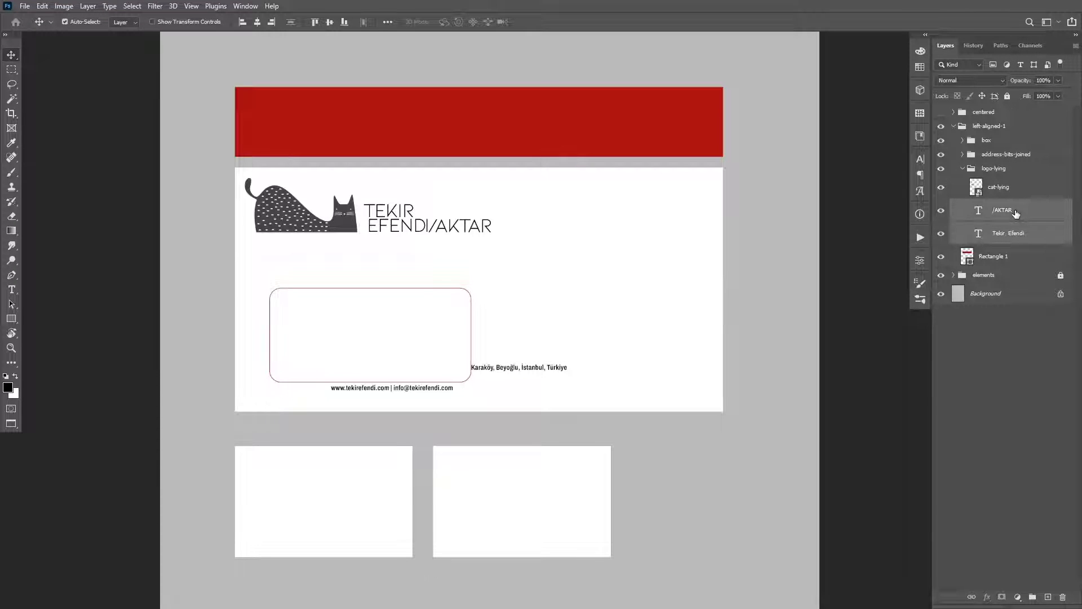
key(ctrl+g)
double_click(997, 207)
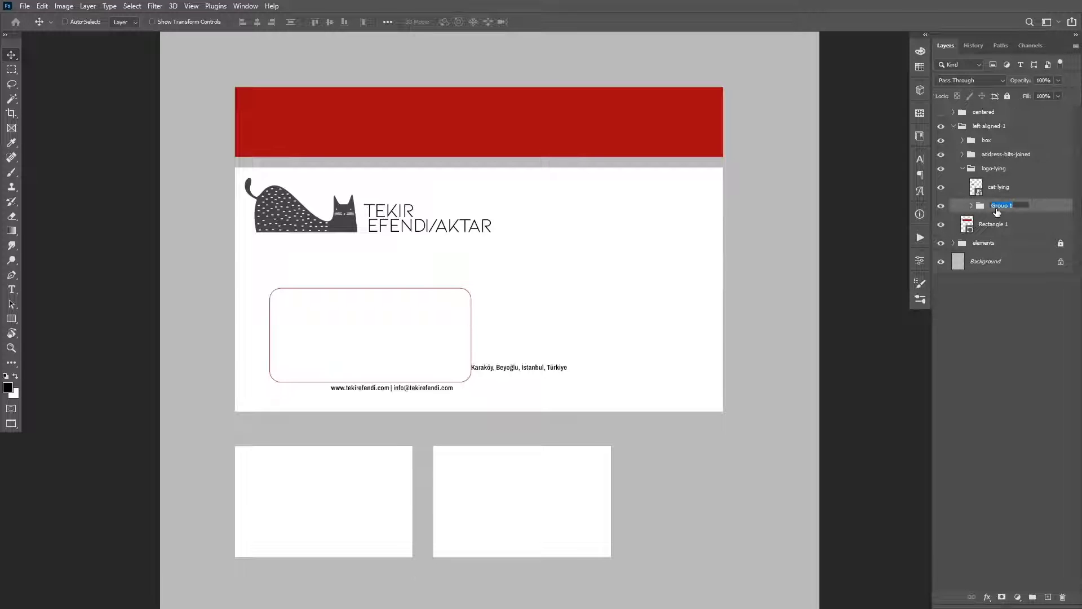
text(logo text)
key(Return)
Step: Move the address-bits-joined group off the envelope front to above the upper edge of the red flap
click(974, 187)
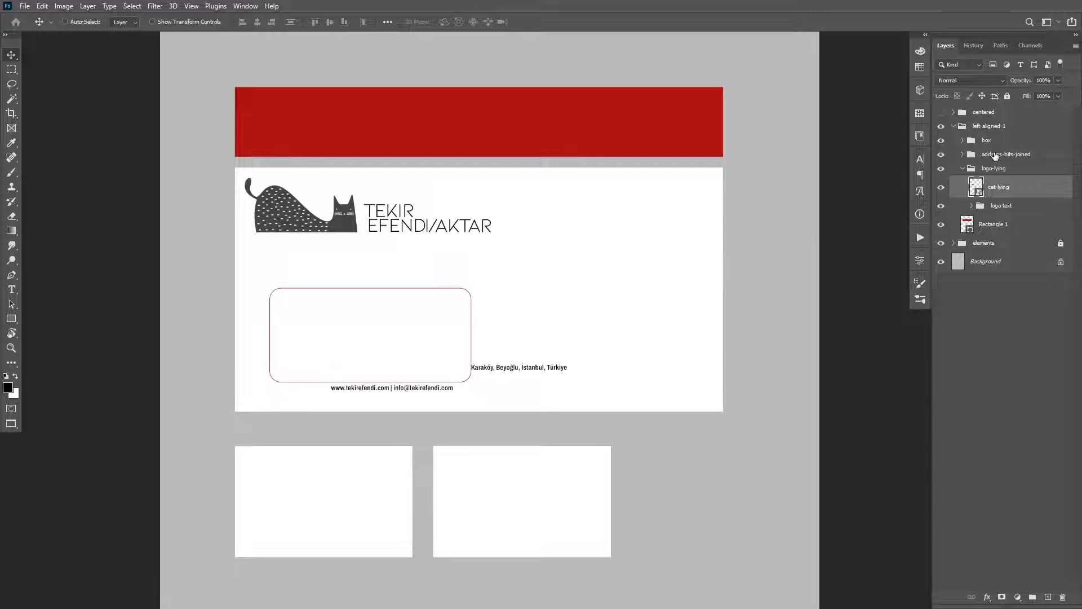
click(999, 160)
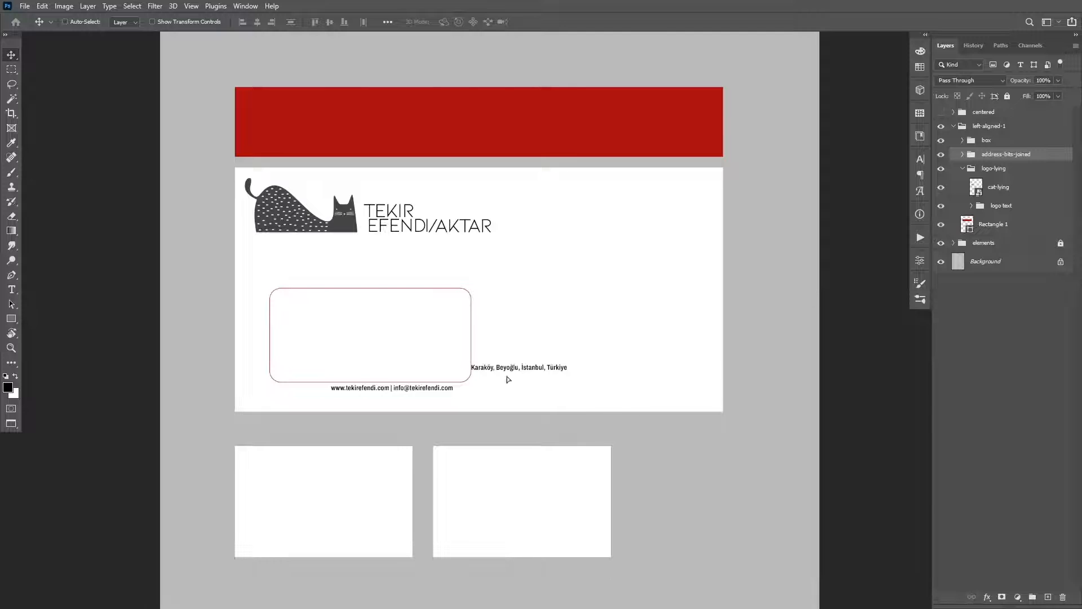
drag(507, 379, 621, 82)
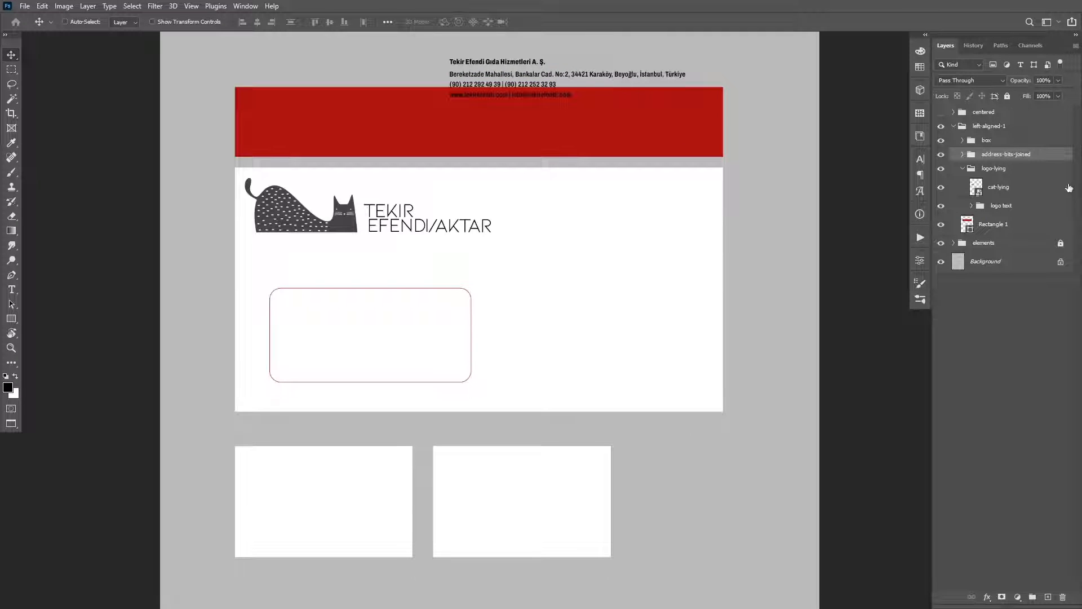
Step: Rotate the cat-lying layer to -90° and enlarge it to about 41.51% so it nearly fills the envelope front's height
click(977, 189)
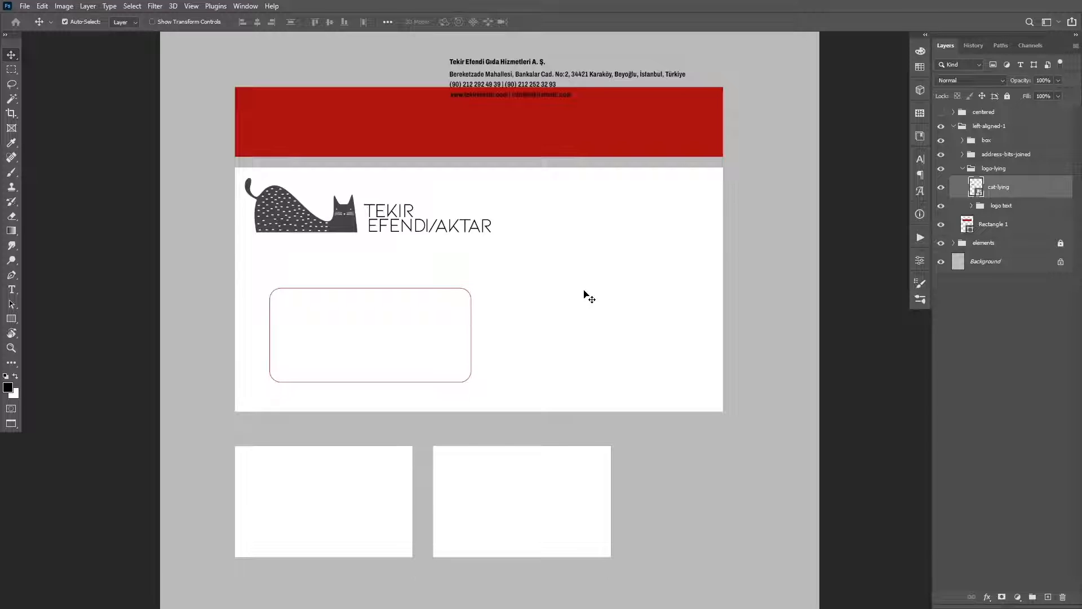
key(ctrl+t)
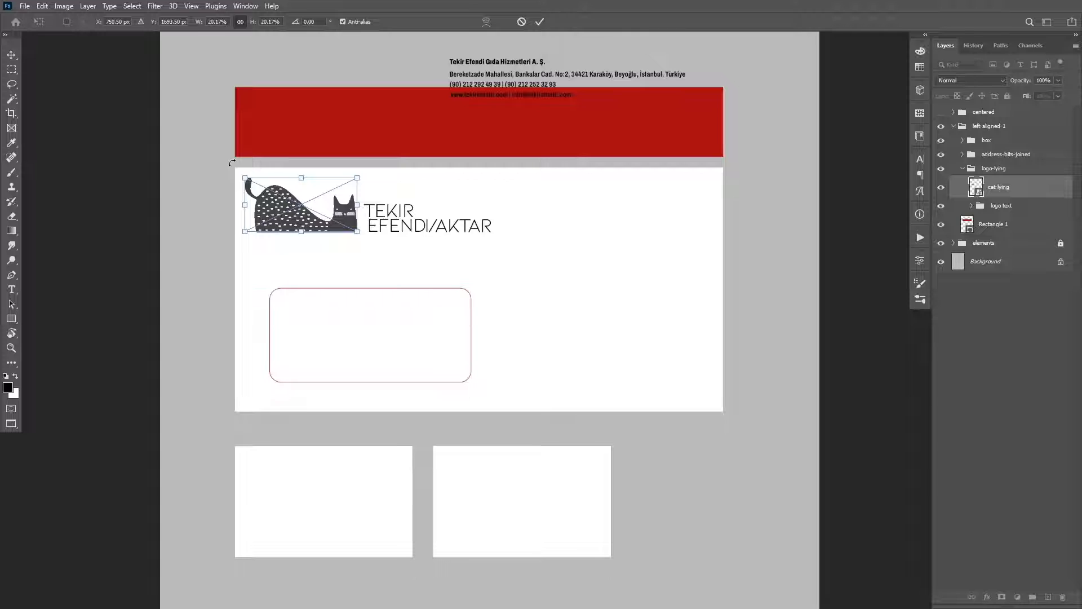
drag(232, 162, 280, 248)
drag(322, 182, 291, 204)
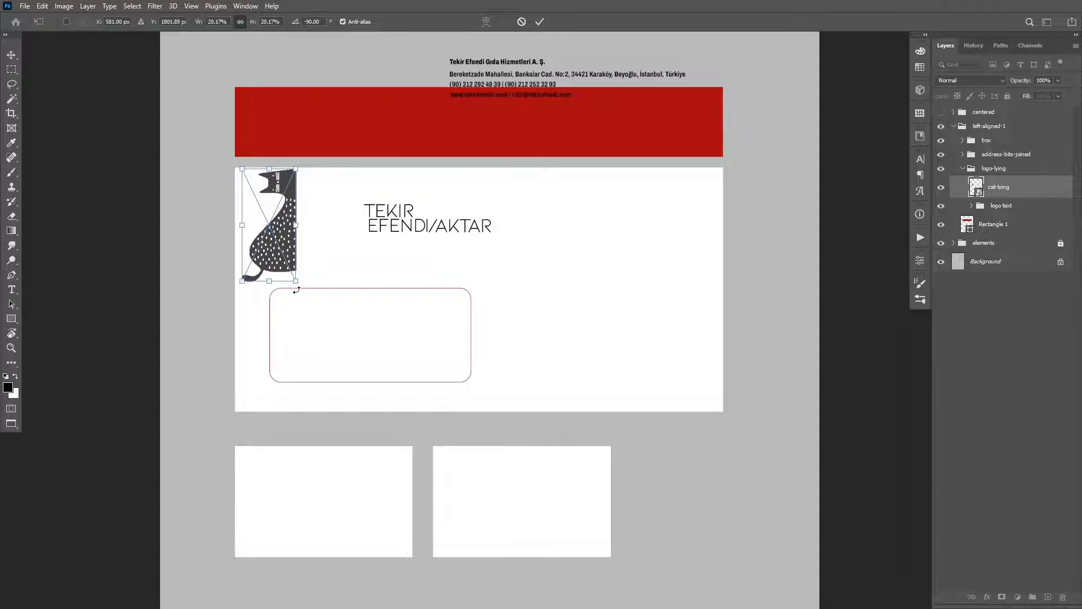
drag(293, 281, 344, 410)
drag(356, 169, 352, 173)
key(Return)
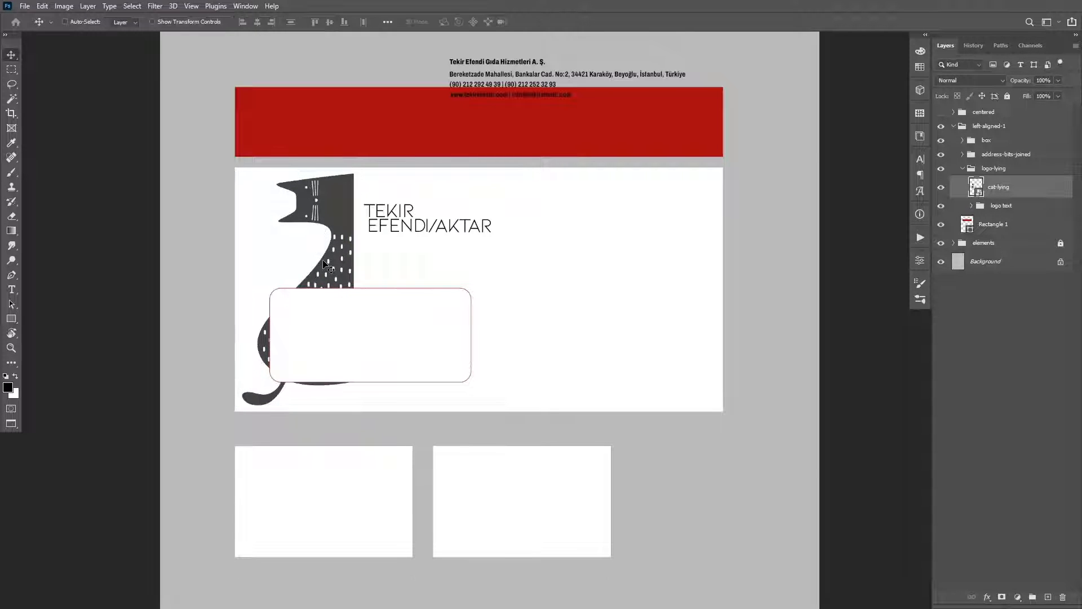
Step: Nudge the upright cat left and slightly down so its back and tail overhang the envelope front's left edge
key(shift+Left)
key(shift+Left)
key(shift+Left)
key(shift+Left)
key(shift+Left)
key(shift+Left)
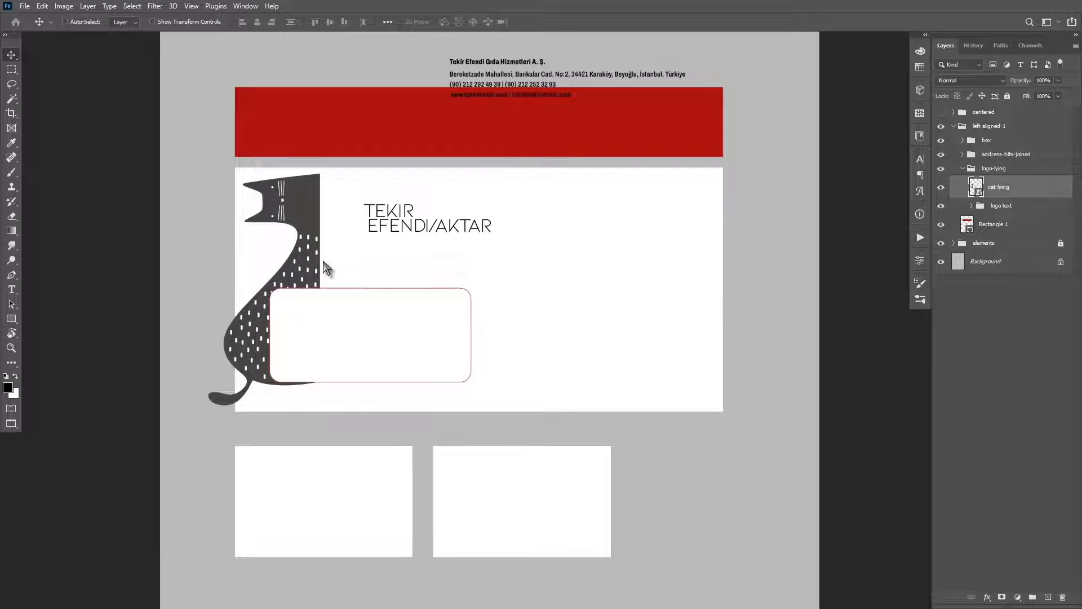
key(Down)
key(Down)
key(Down)
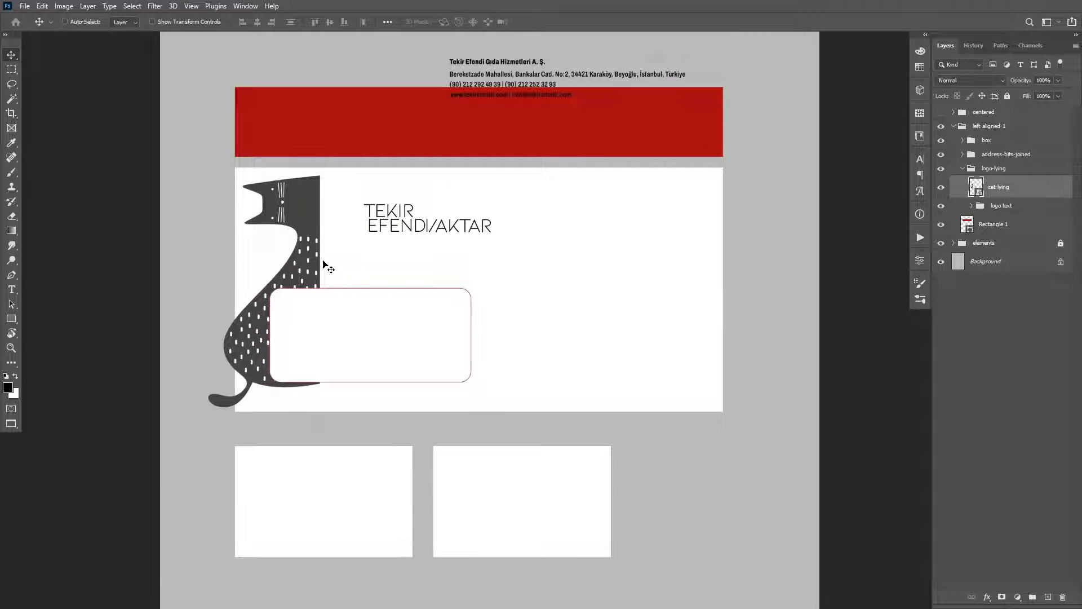
key(Left)
key(Left)
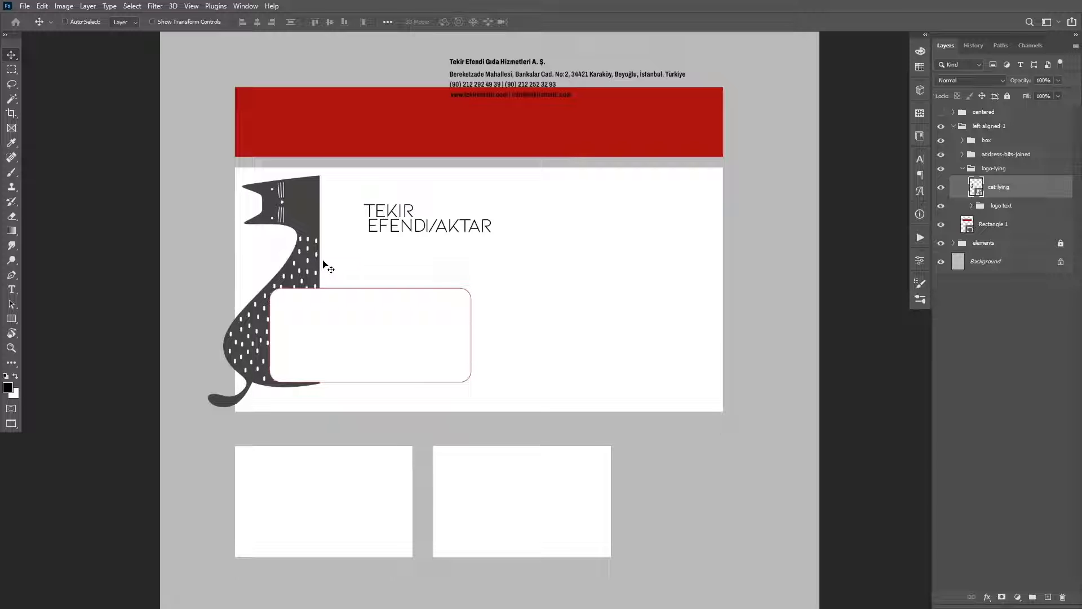
Step: Scale the upright cat to about 44.03%, extending its tail past the envelope front's lower-left corner
key(ctrl+t)
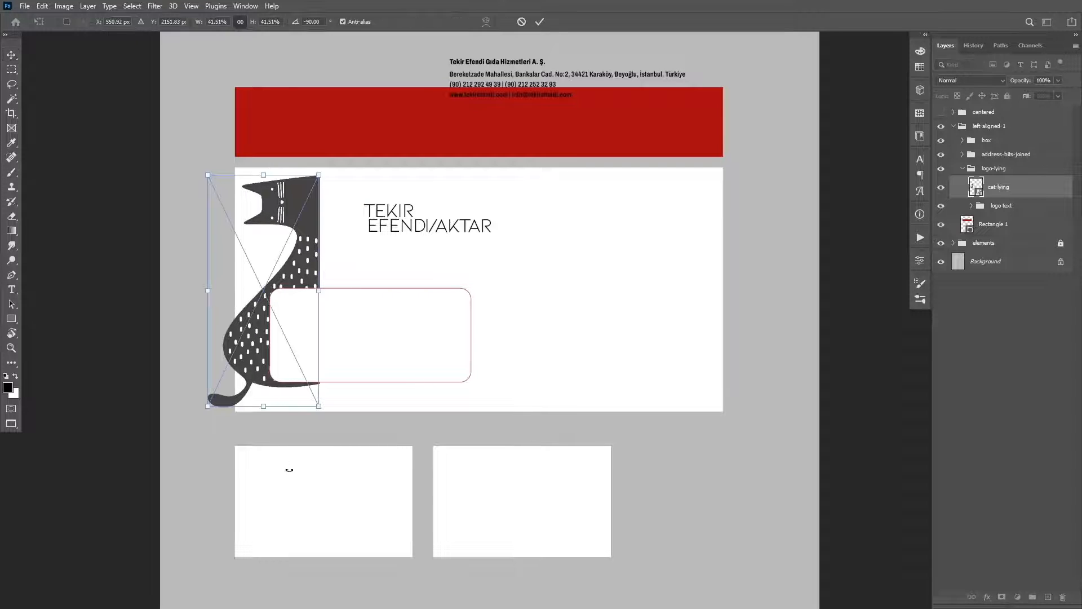
drag(319, 405, 326, 414)
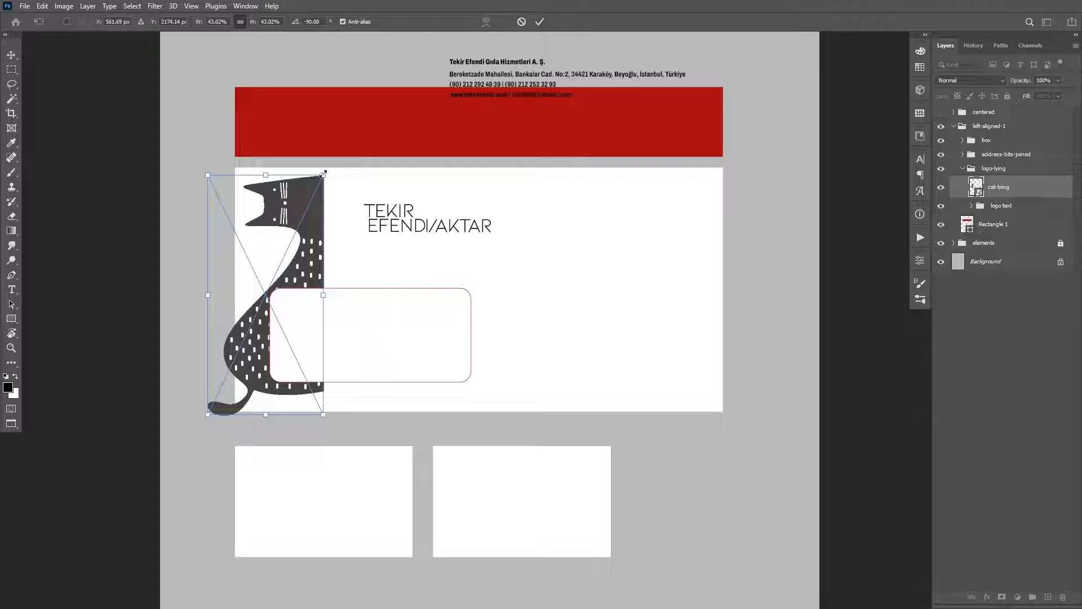
drag(323, 175, 322, 177)
drag(323, 175, 323, 176)
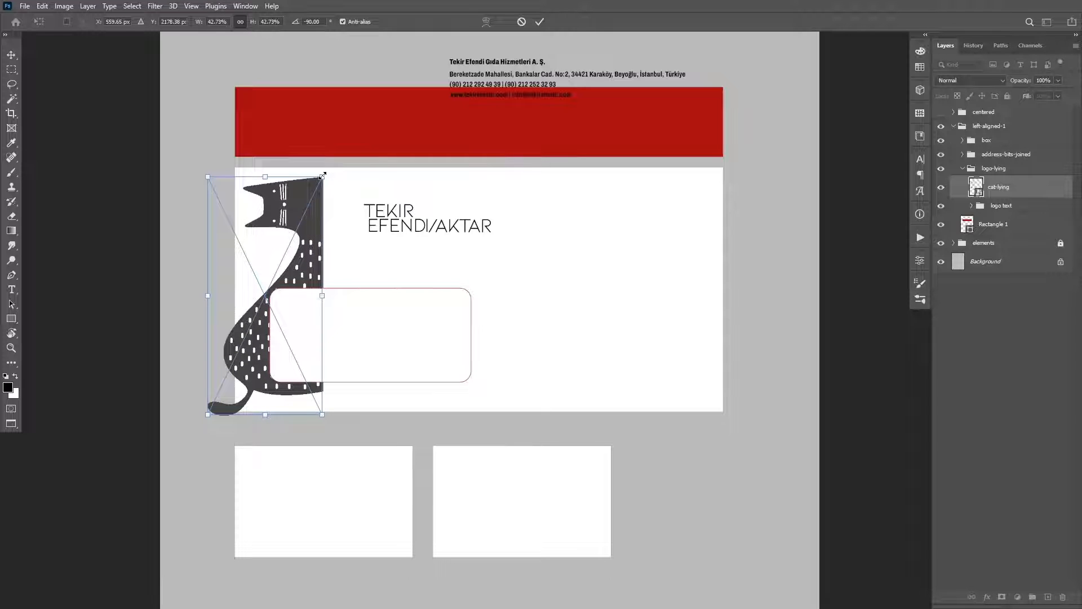
drag(209, 414, 204, 423)
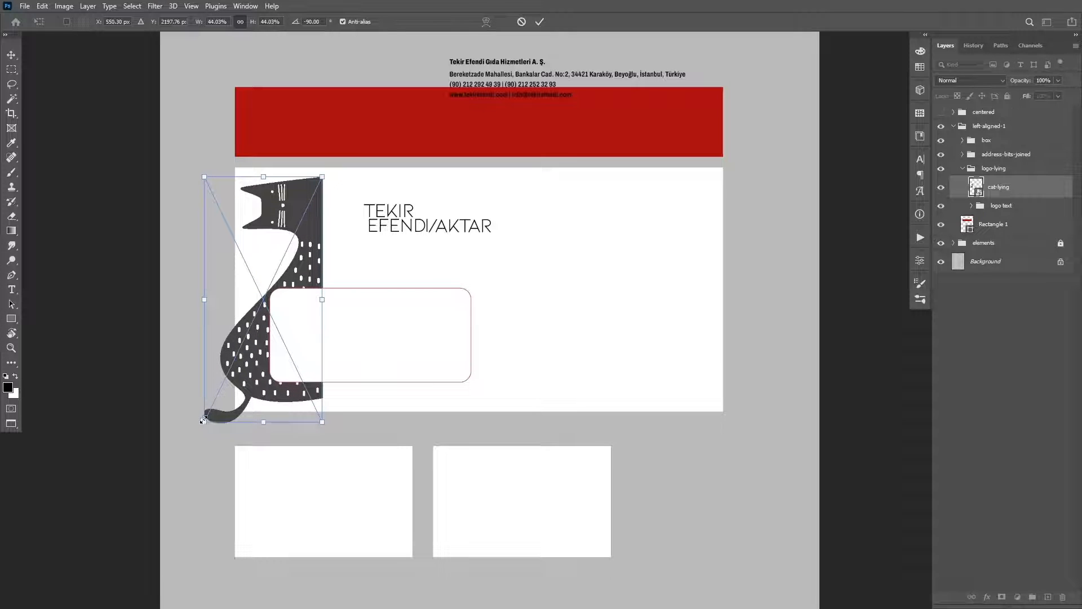
key(Return)
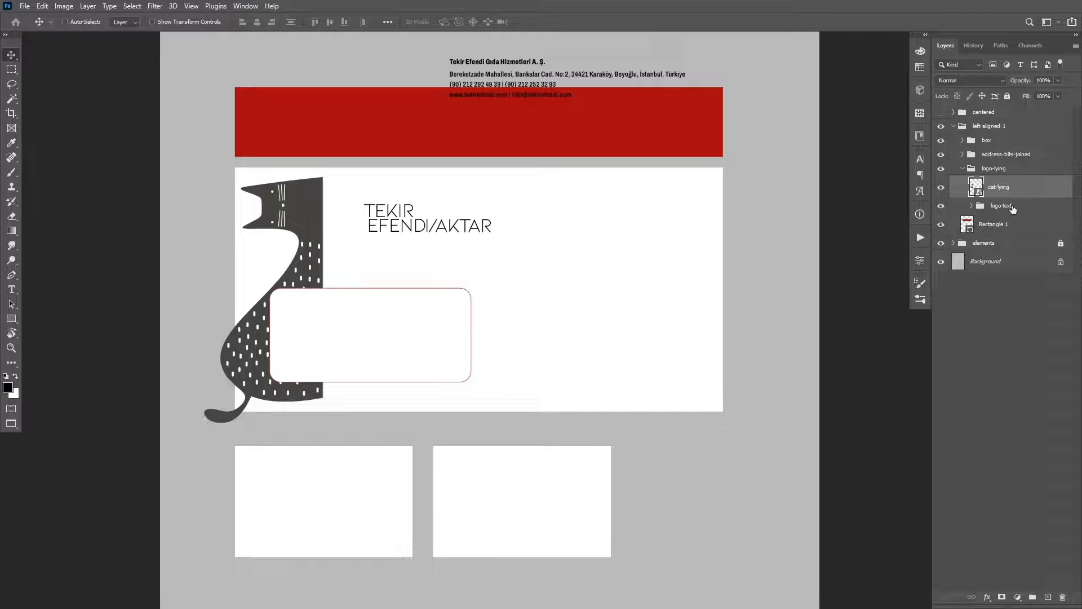
Step: Move the logo text group directly beside the cat's head, just below the envelope front's upper edge
click(1012, 209)
drag(401, 222, 368, 197)
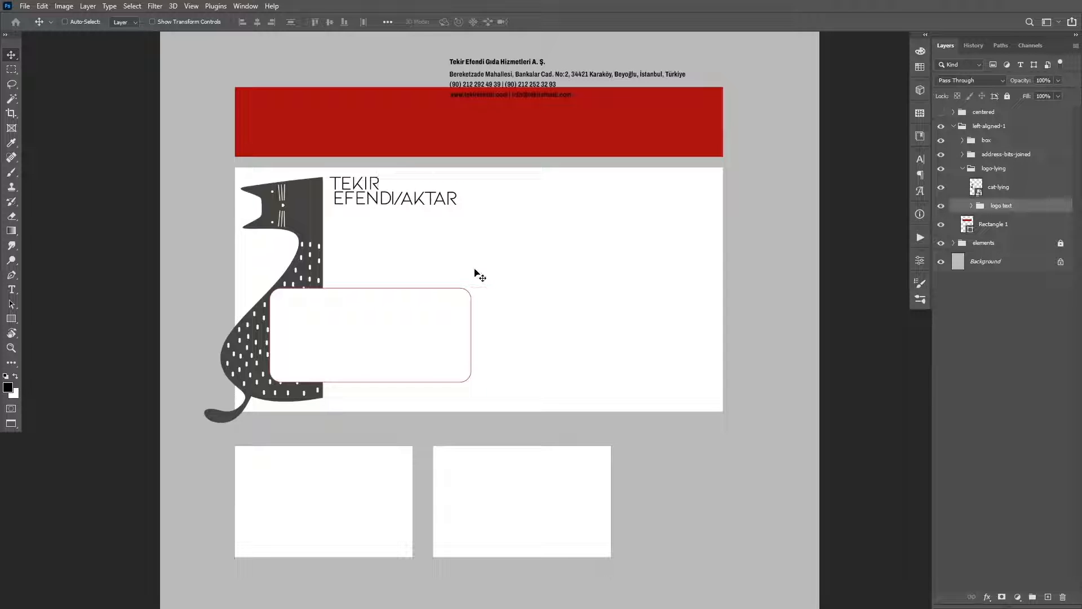
key(Down)
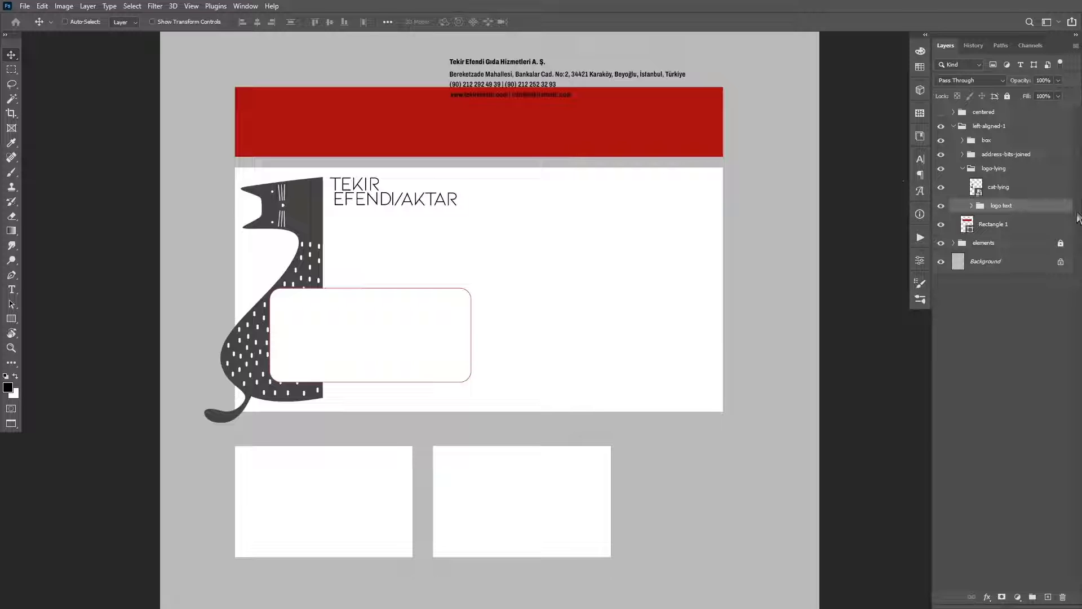
Step: Compare the envelope window with and without the kutu outline layer in the box group
click(962, 140)
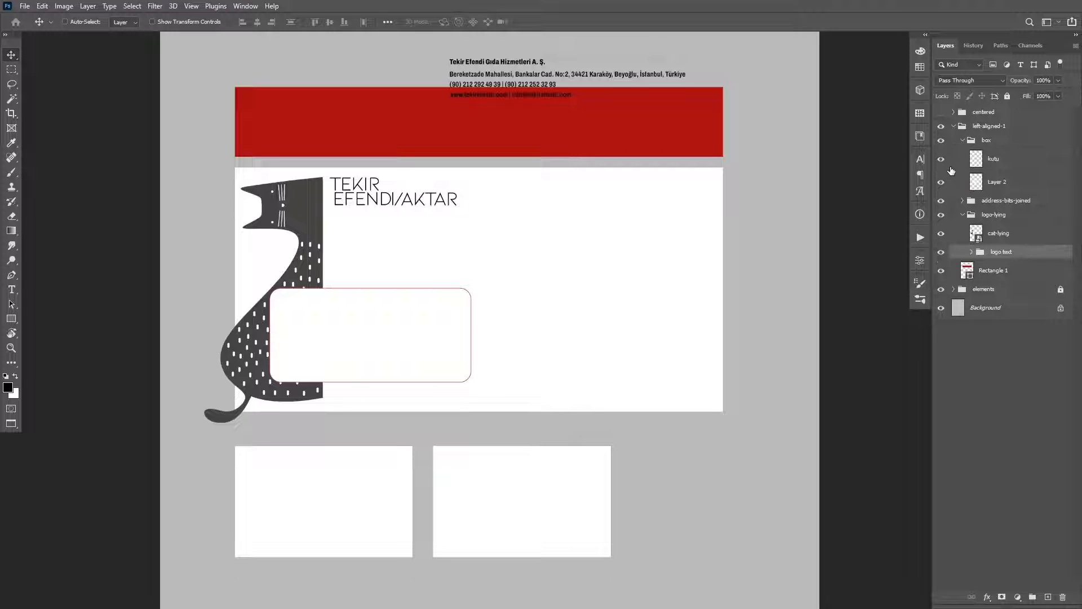
click(940, 159)
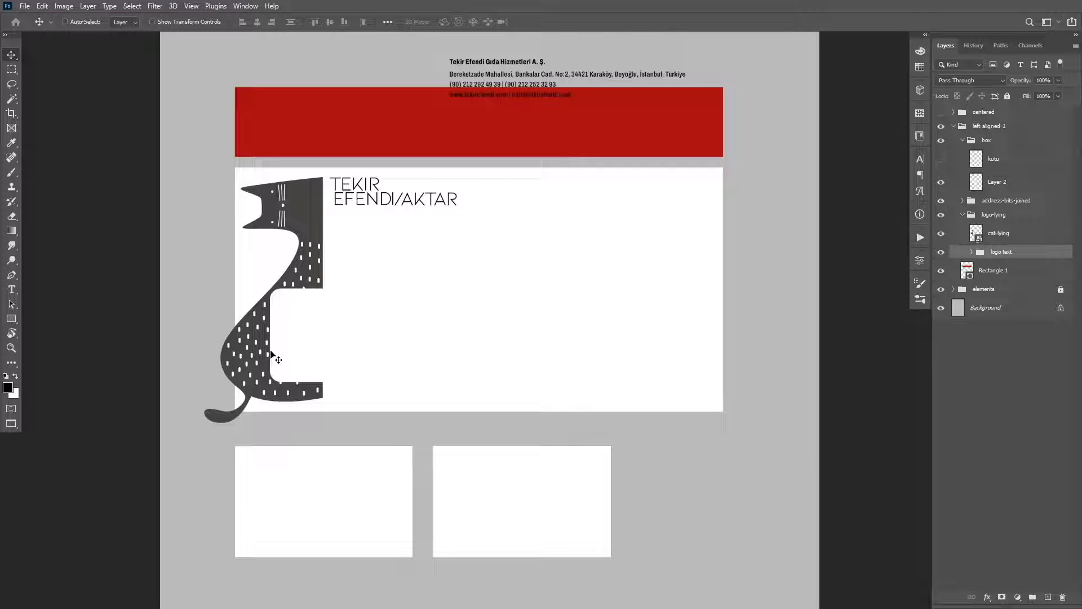
click(941, 161)
click(941, 161)
click(941, 161)
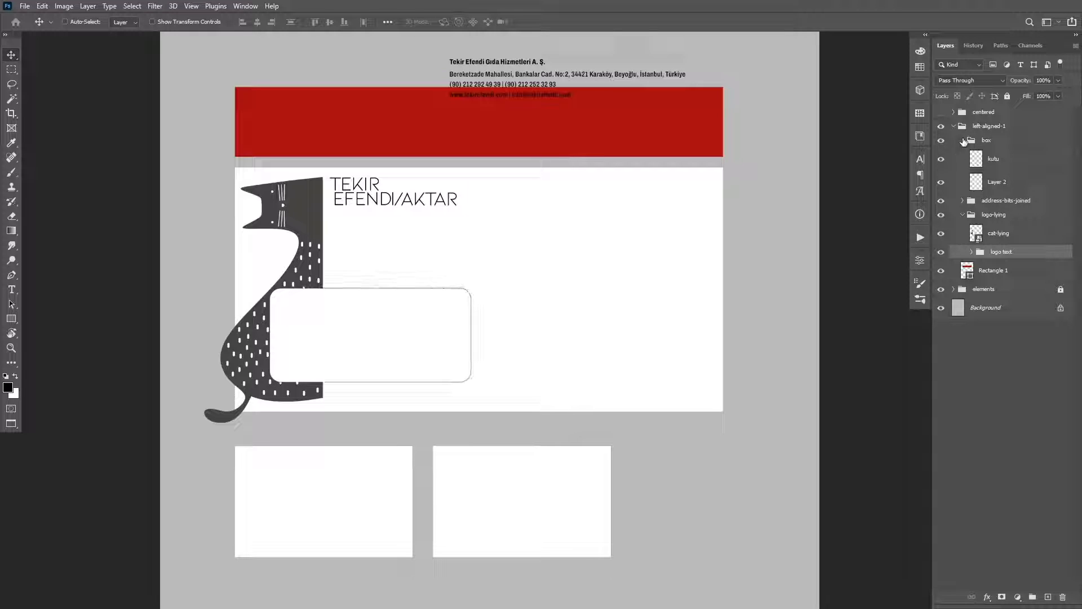
click(964, 141)
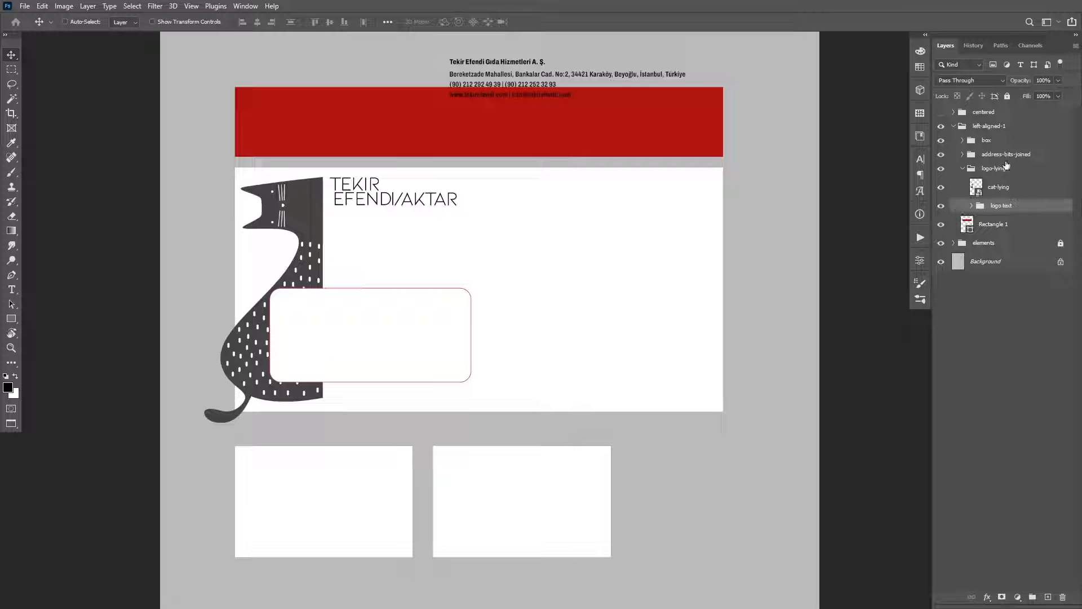
Step: Move only the address text layer of the address-bits-joined group down onto the red flap
click(986, 156)
click(963, 155)
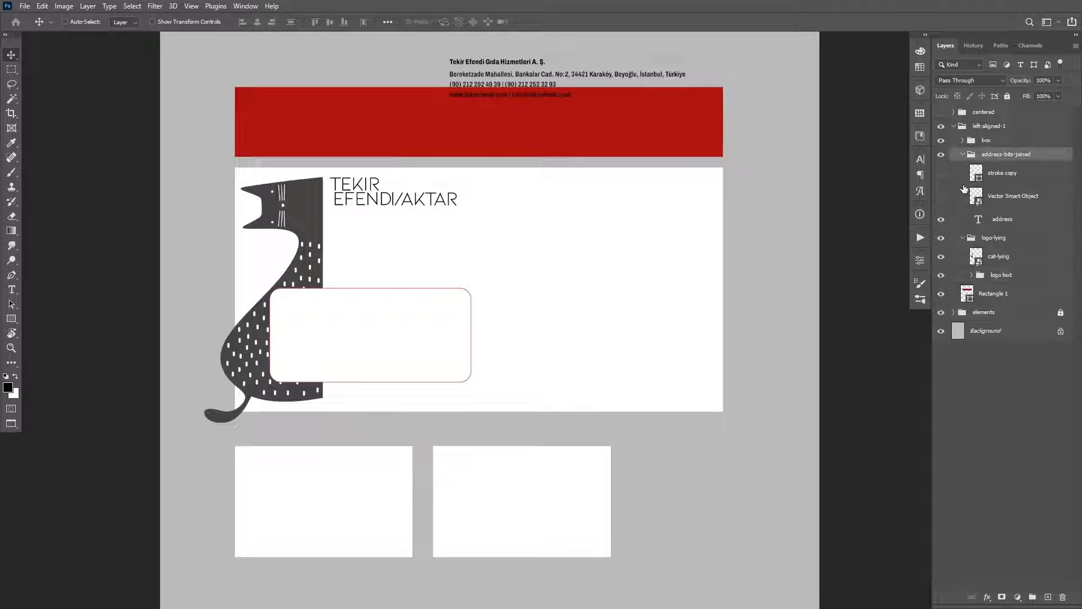
click(988, 220)
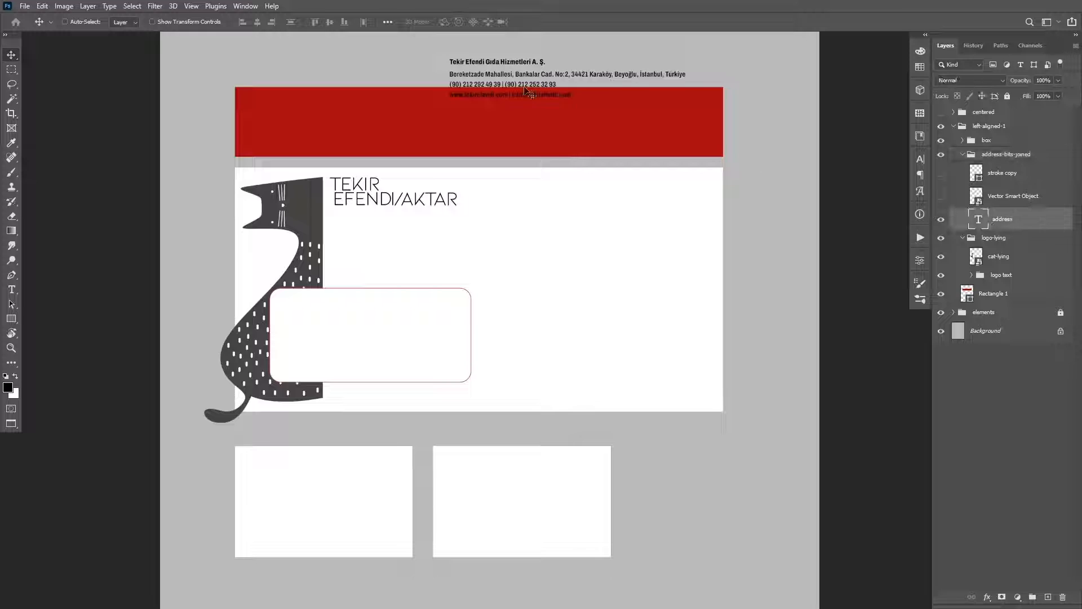
drag(506, 70, 499, 113)
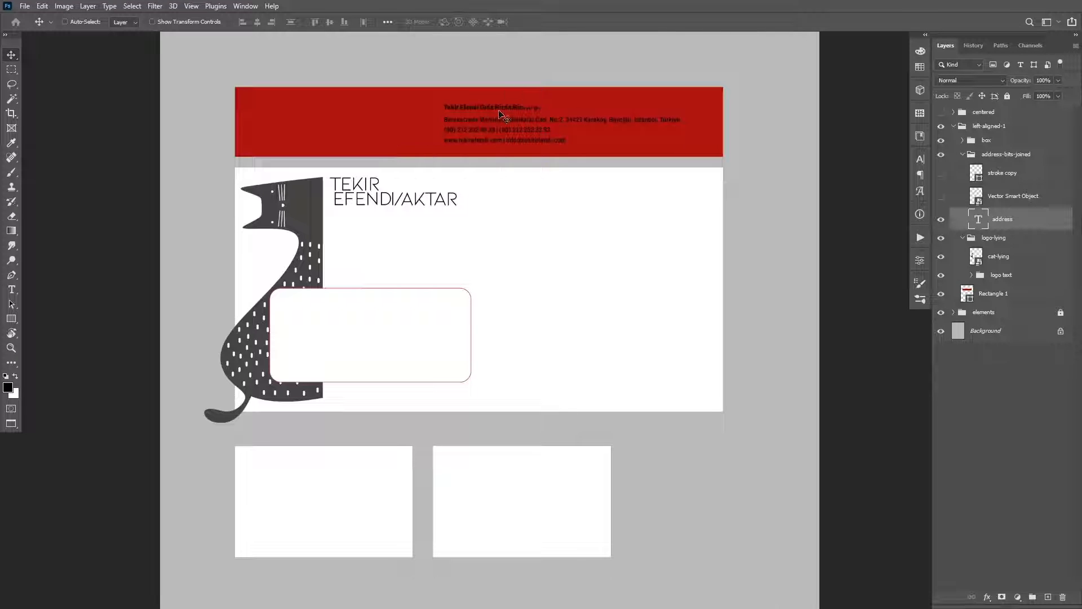
Step: Change the colour of the address text to white (ffffff)
double_click(977, 219)
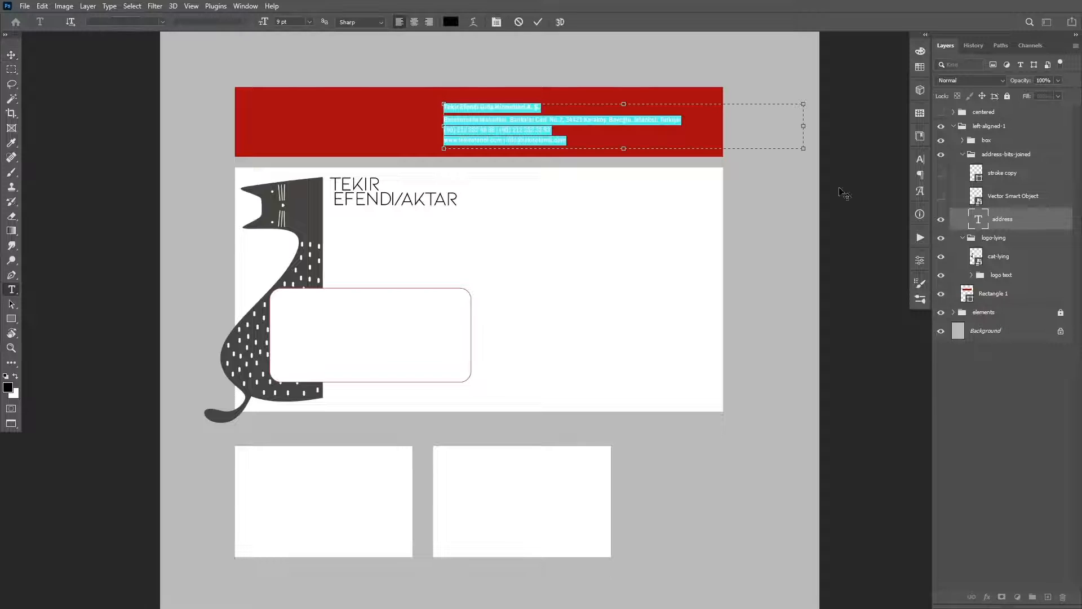
click(450, 21)
text(ffffff)
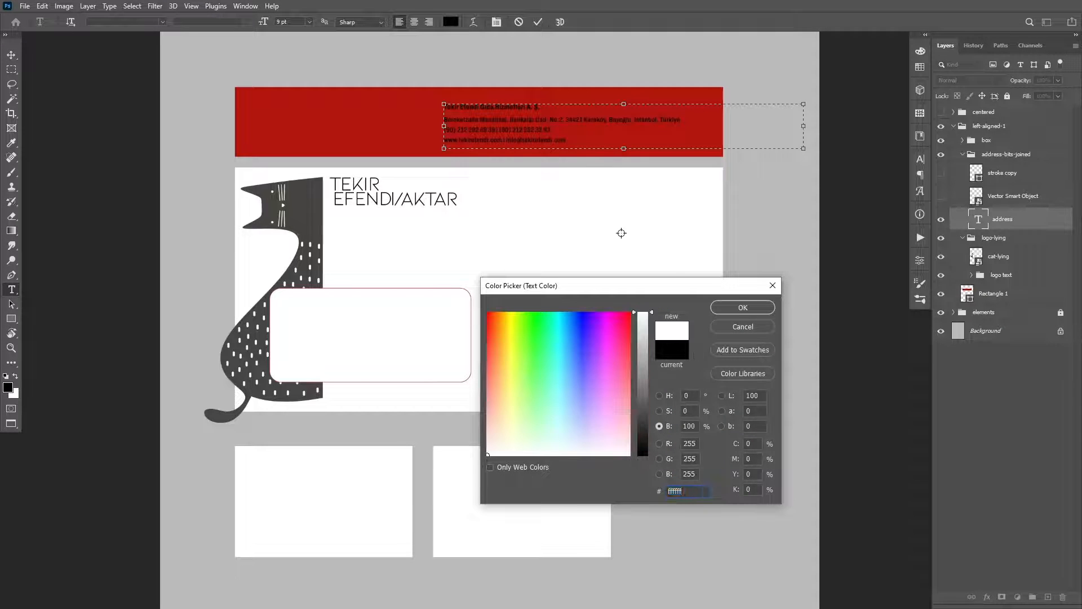
click(756, 308)
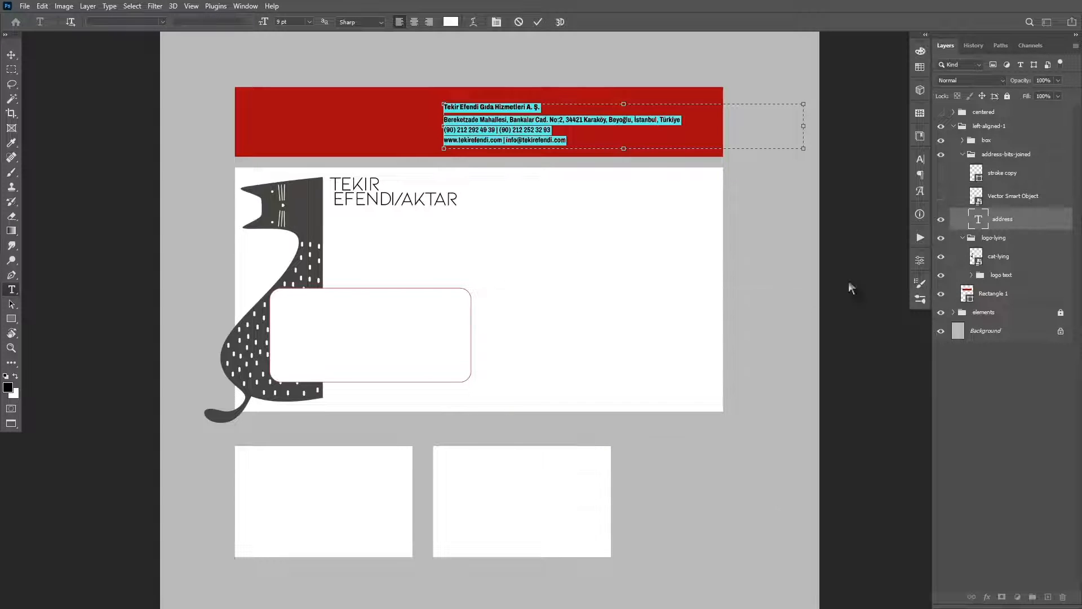
click(982, 223)
Step: Rotate the address text 180° so it is upside down on the flap
key(ctrl+t)
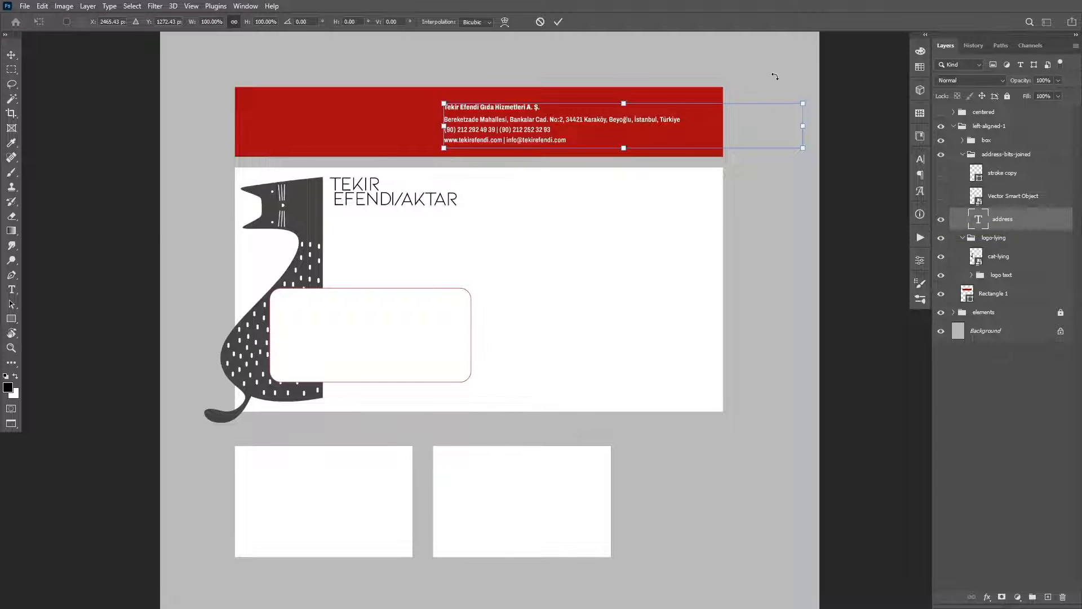
drag(775, 76, 399, 193)
key(Return)
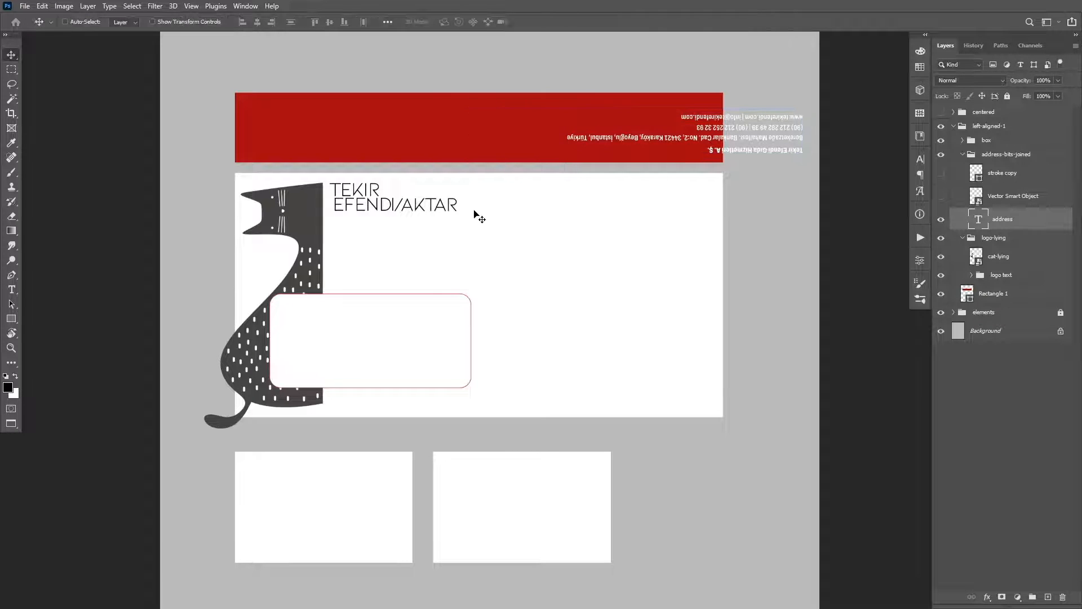
Step: Move the upside-down address text fully inside the red flap, about midway in height and slightly right of centre
drag(756, 138, 684, 141)
drag(757, 136, 619, 136)
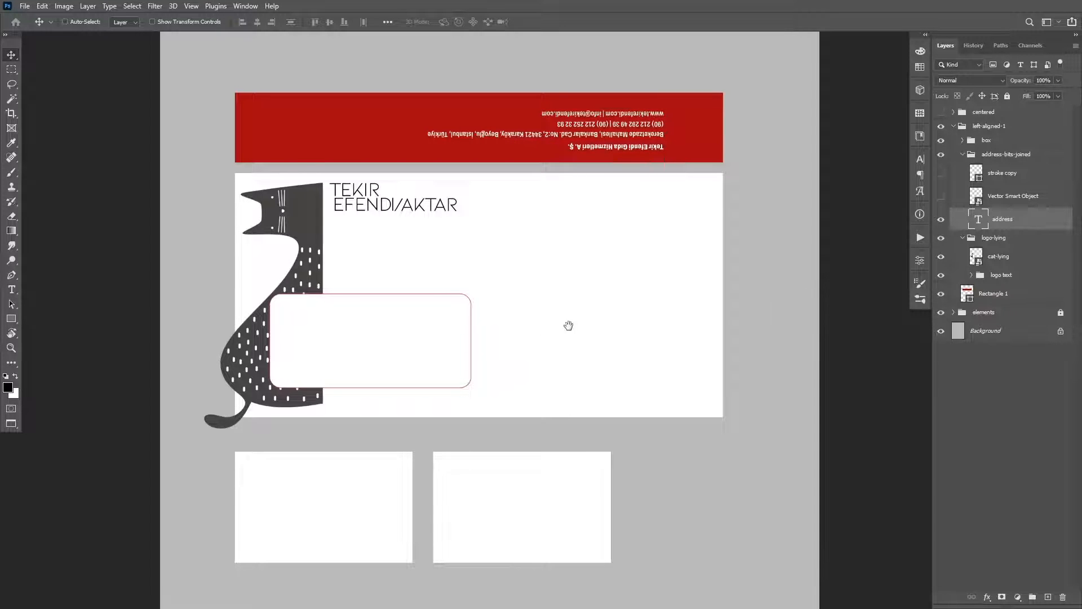
drag(568, 325, 612, 308)
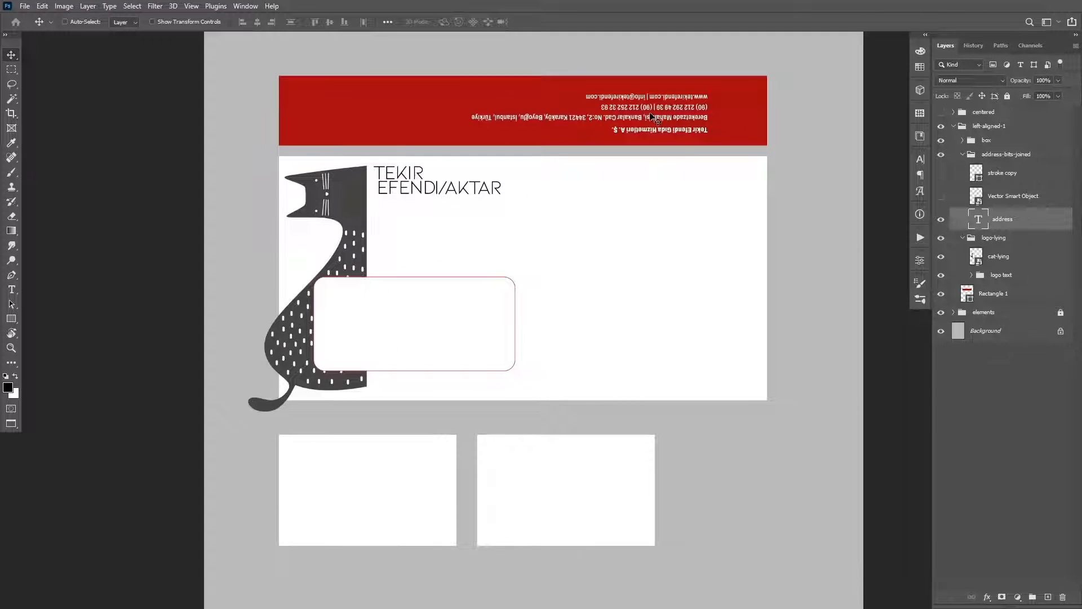
drag(652, 115, 630, 115)
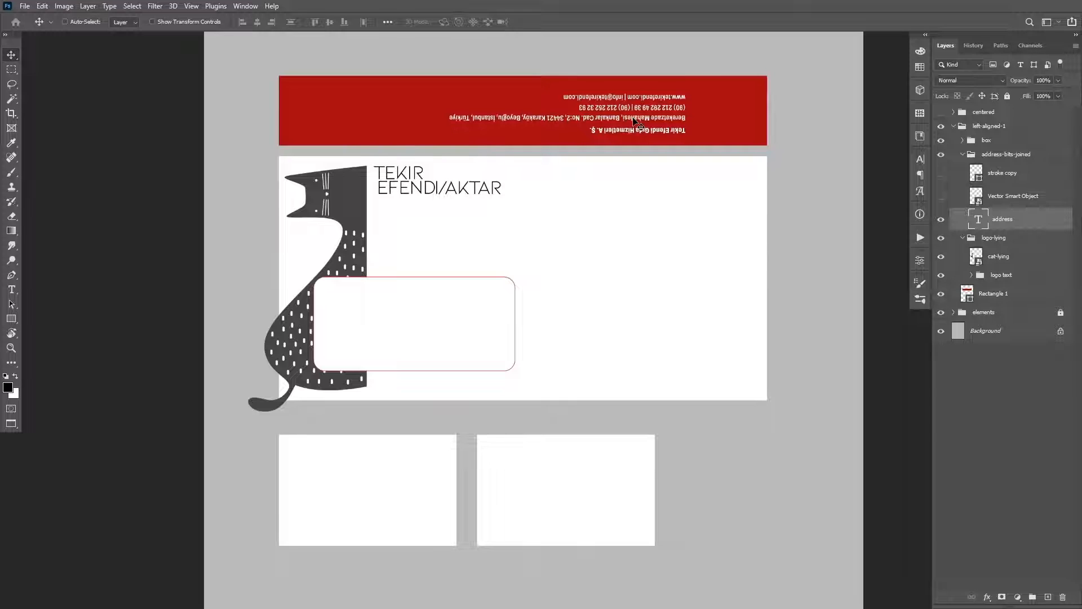
key(Up)
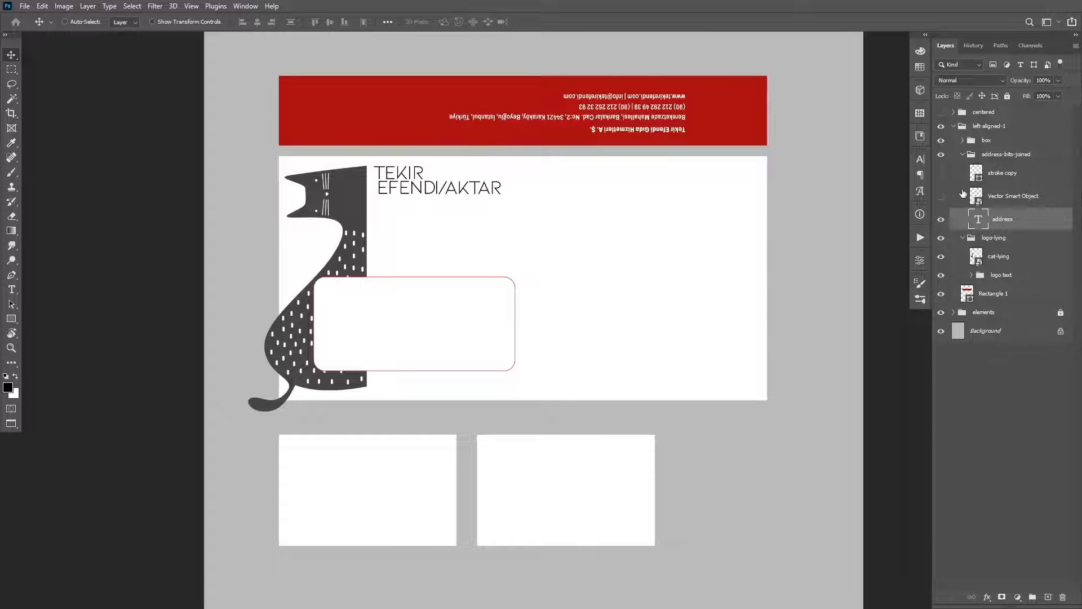
Step: Hide the kutu layer in the box group so the red rounded outline is removed from the envelope
click(962, 140)
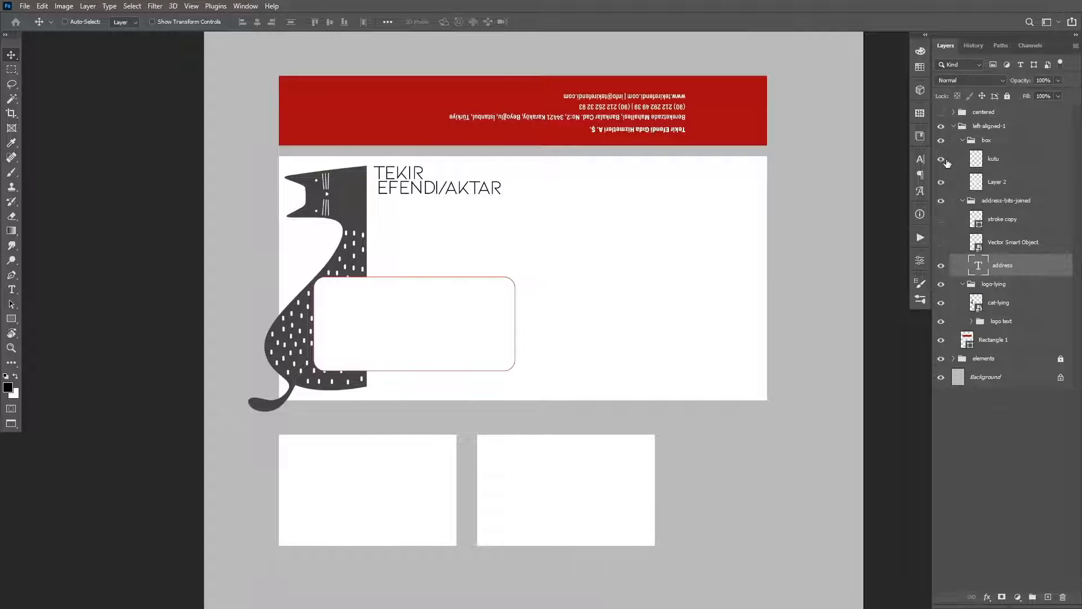
click(940, 160)
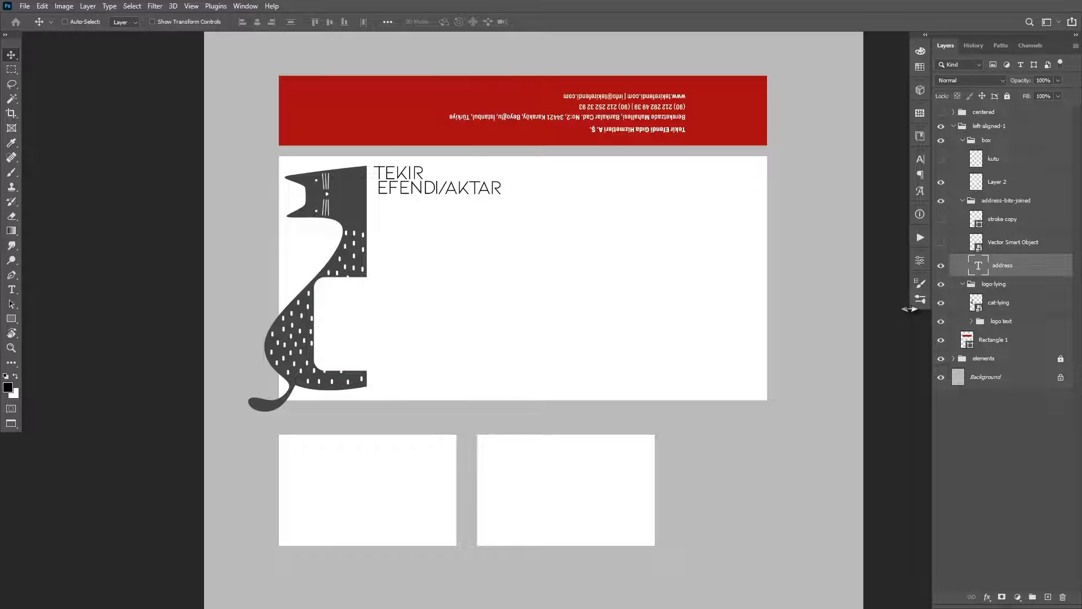
key(ctrl+minus)
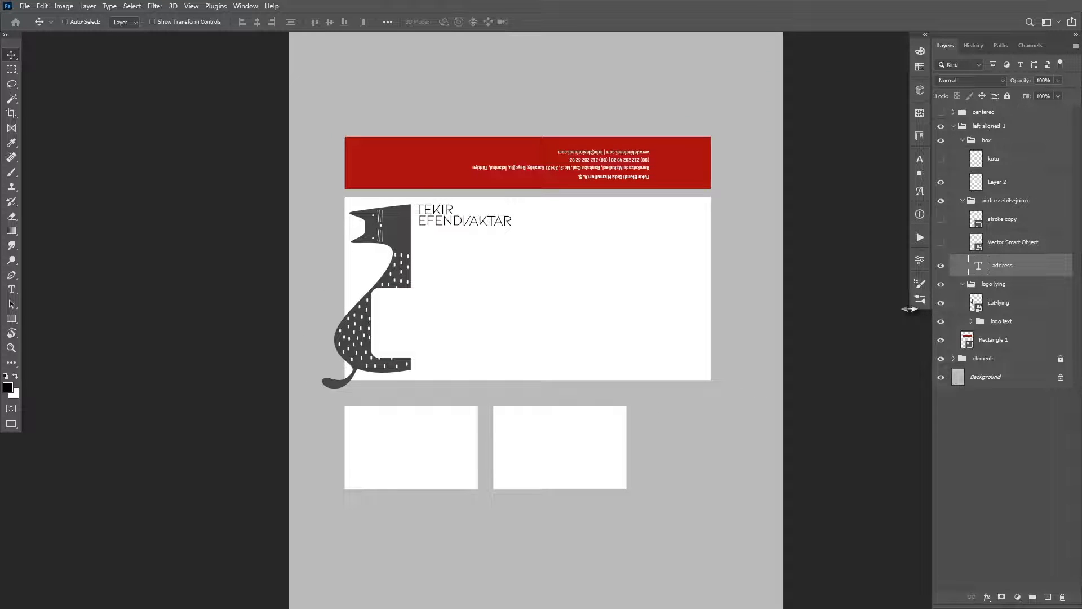
key(f)
key(f)
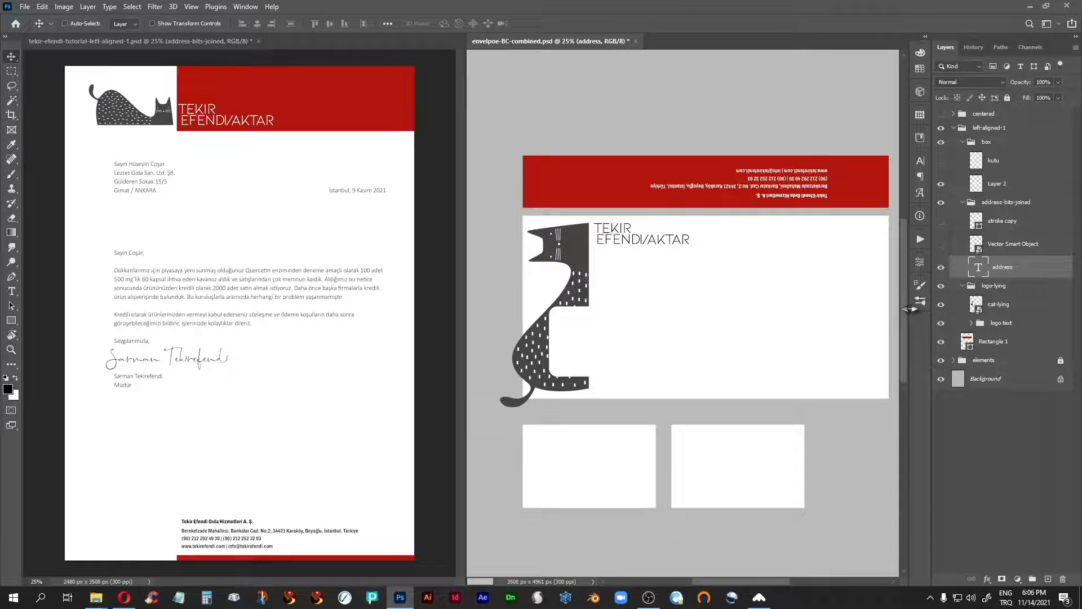
drag(720, 280, 692, 216)
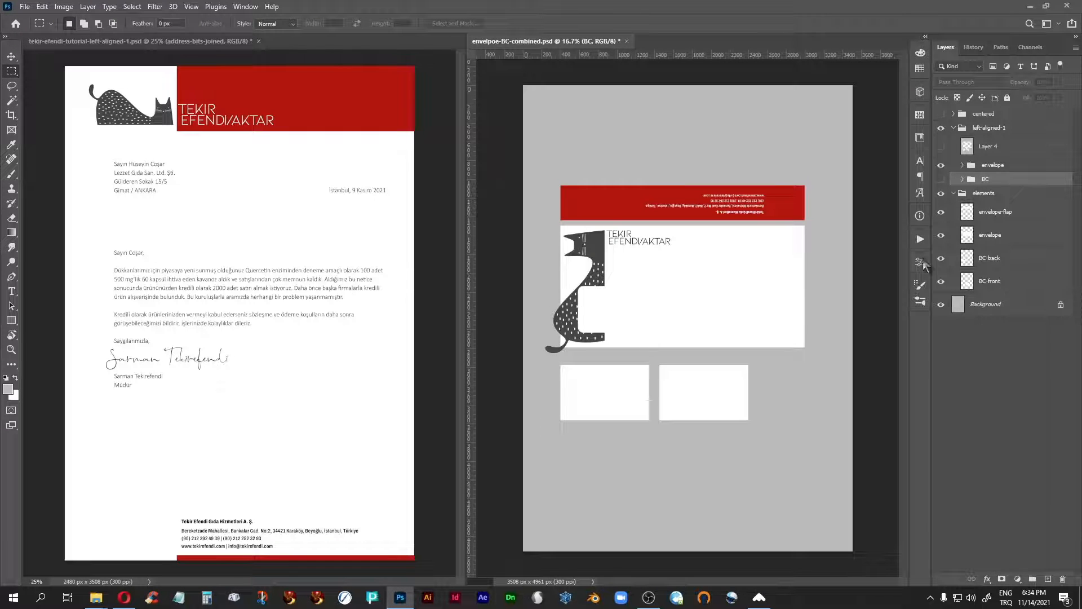
Step: Show the BC group so the business card front and back designs are displayed below the envelope
click(941, 179)
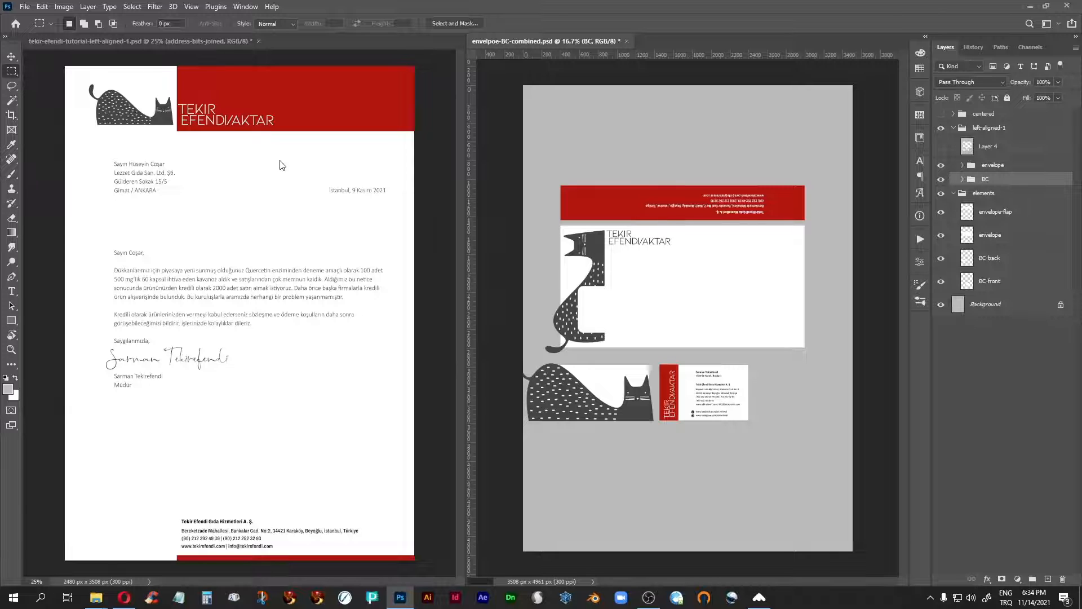
key(f)
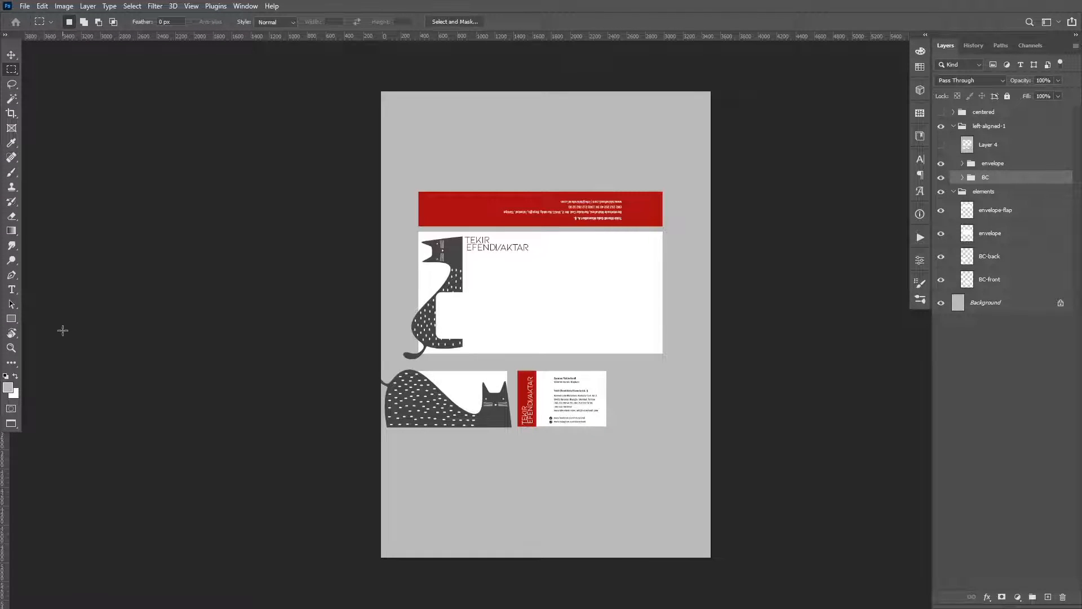
key(ctrl+plus)
key(ctrl+plus)
key(ctrl+plus)
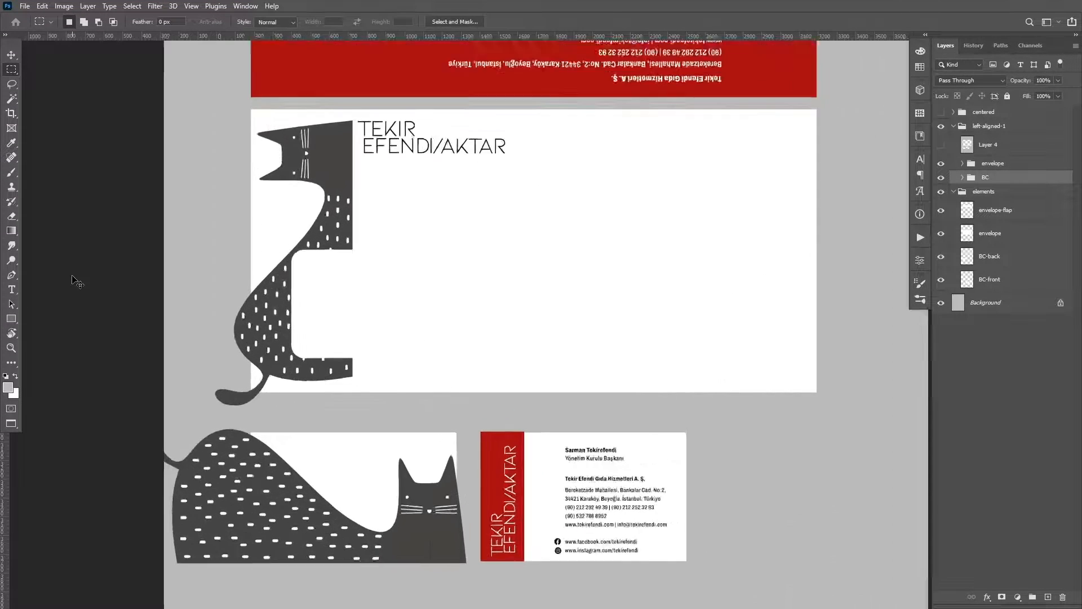
key(ctrl+minus)
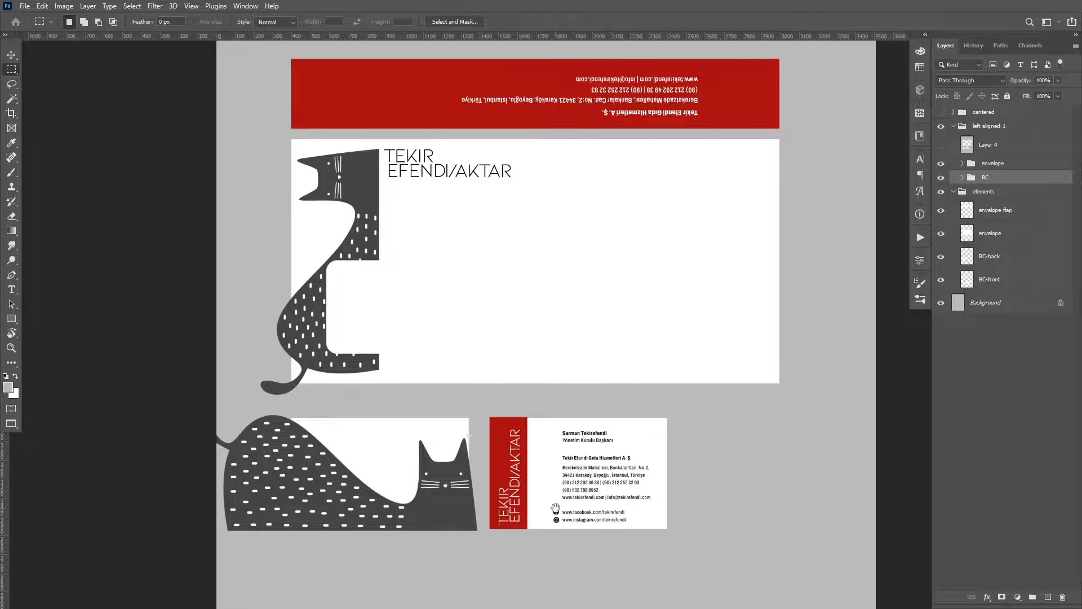
drag(555, 507, 568, 428)
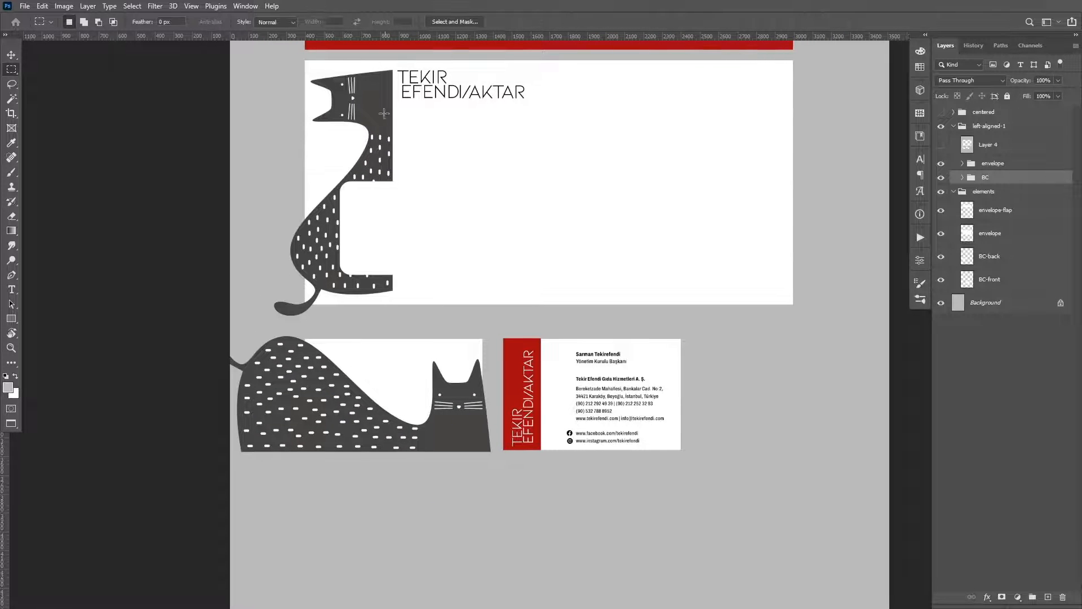
Step: Show and select Layer 4 to mask the cat artwork that overflows the envelope and card edges
key(v)
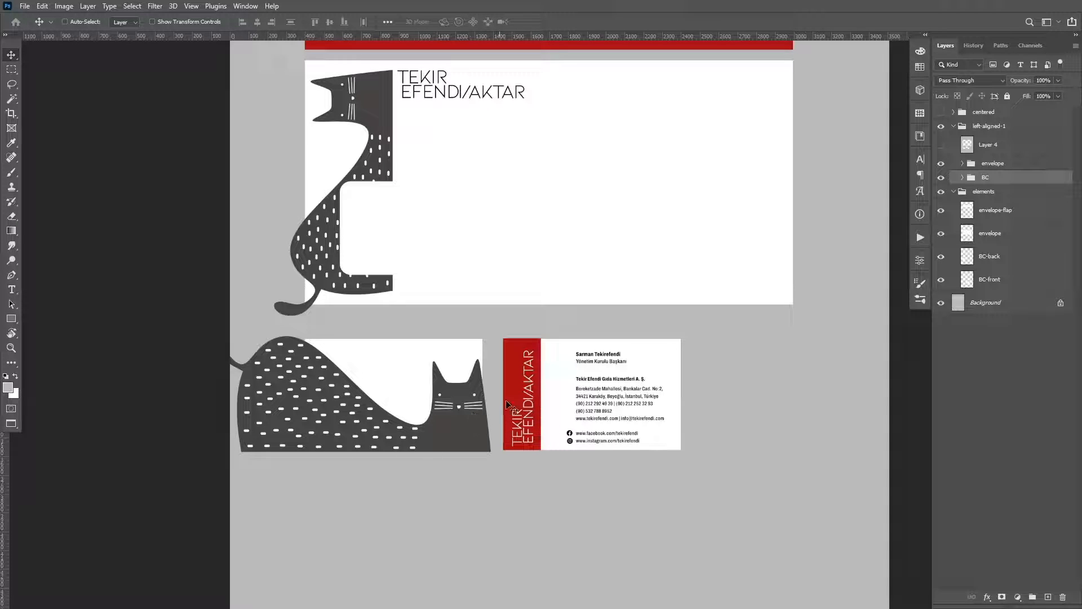
click(941, 145)
click(1002, 148)
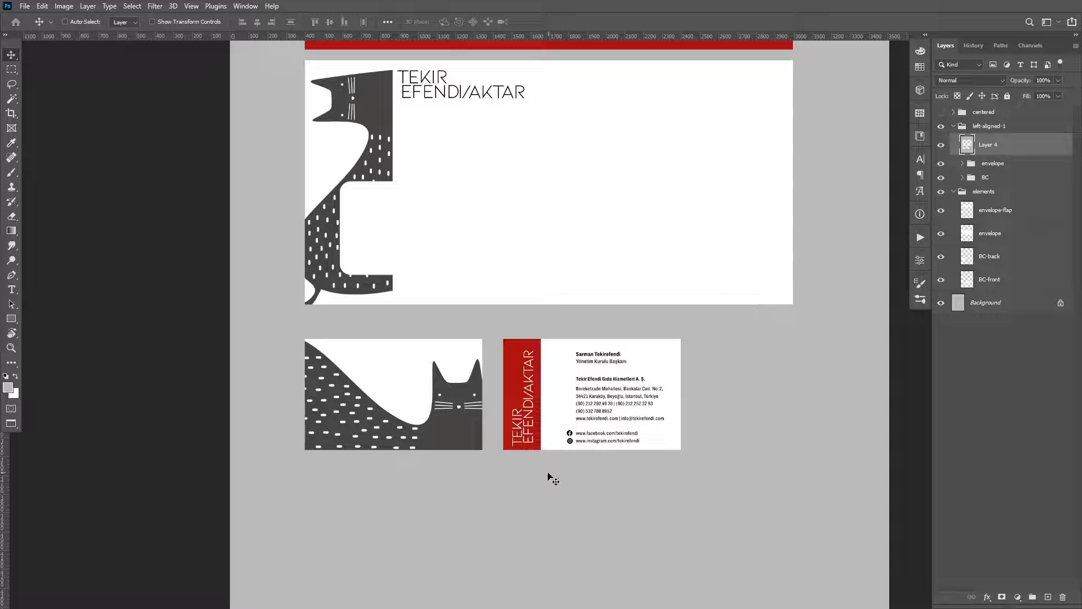
scroll(544, 490, up, 3)
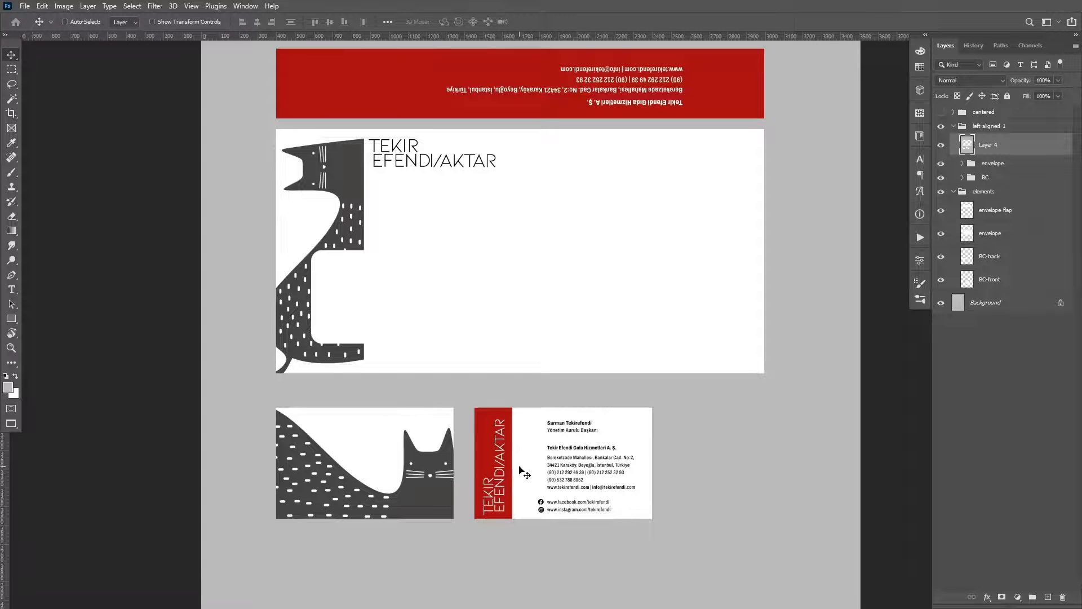
Step: Examine the envelope, flap and business card layouts up close and side by side with the letterhead
key(f)
key(f)
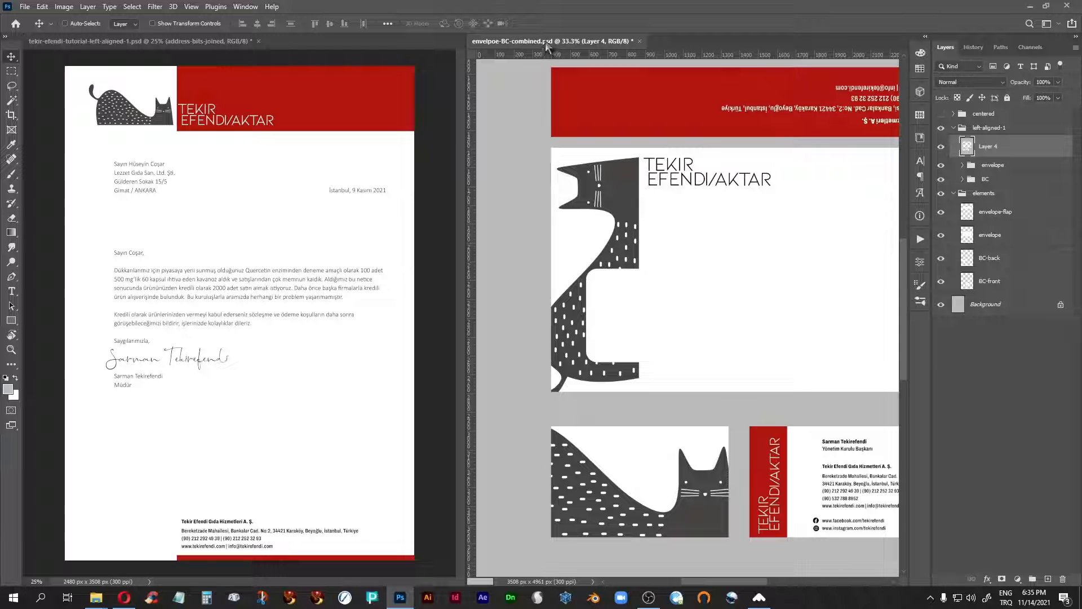
key(f)
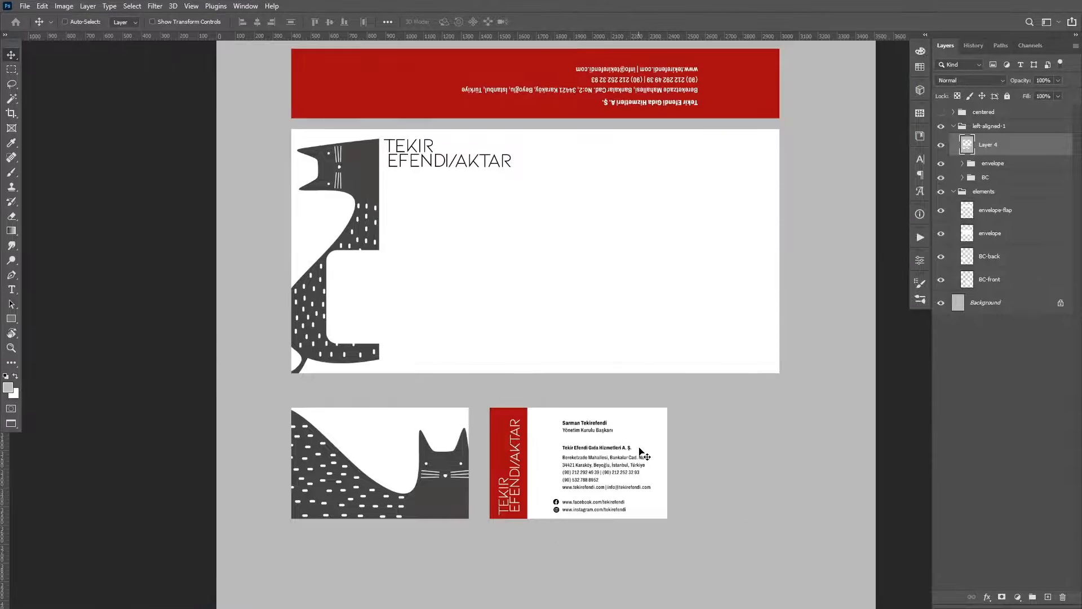
key(ctrl+plus)
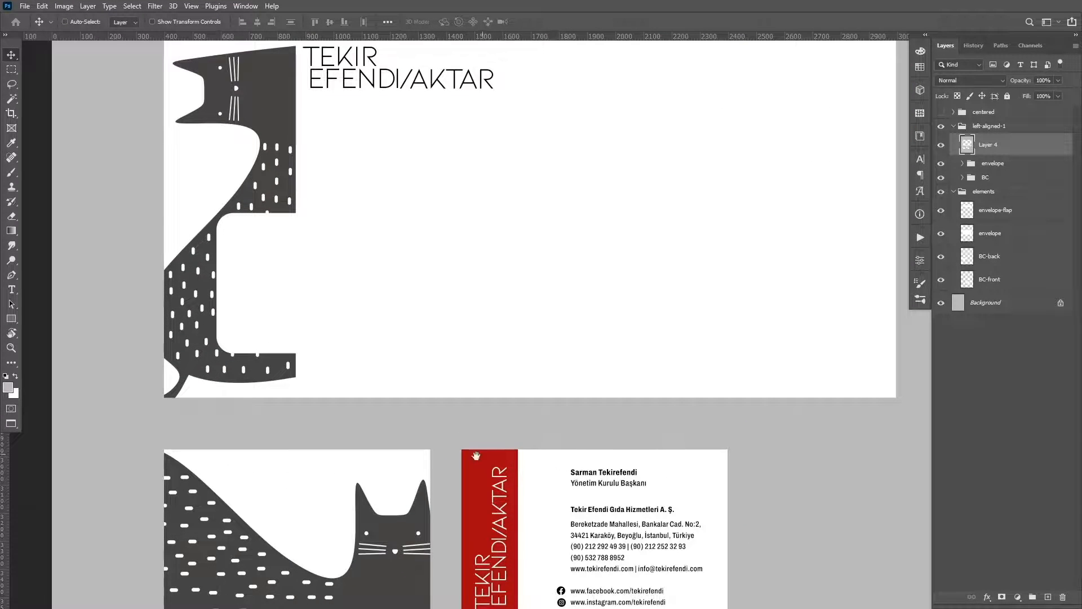
drag(463, 432, 407, 431)
drag(535, 232, 540, 398)
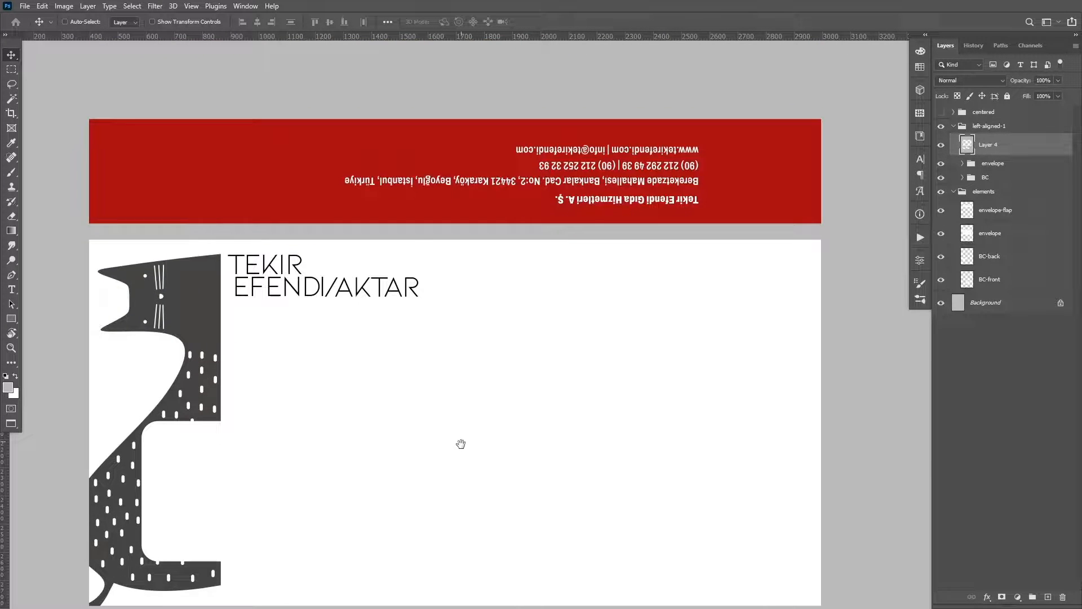
drag(459, 445, 592, 299)
key(f)
key(f)
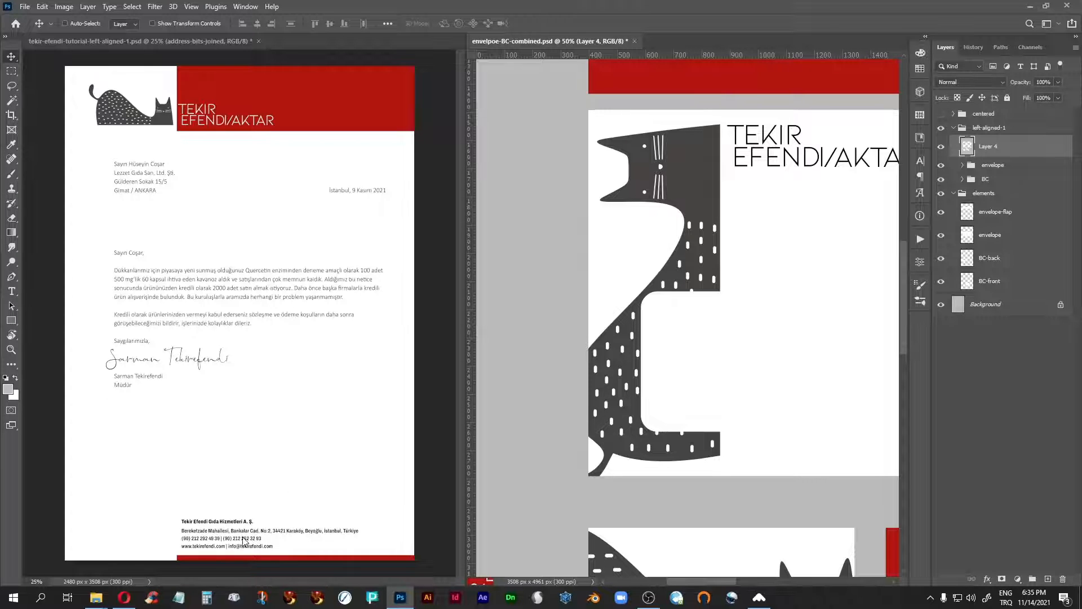
drag(750, 483, 650, 412)
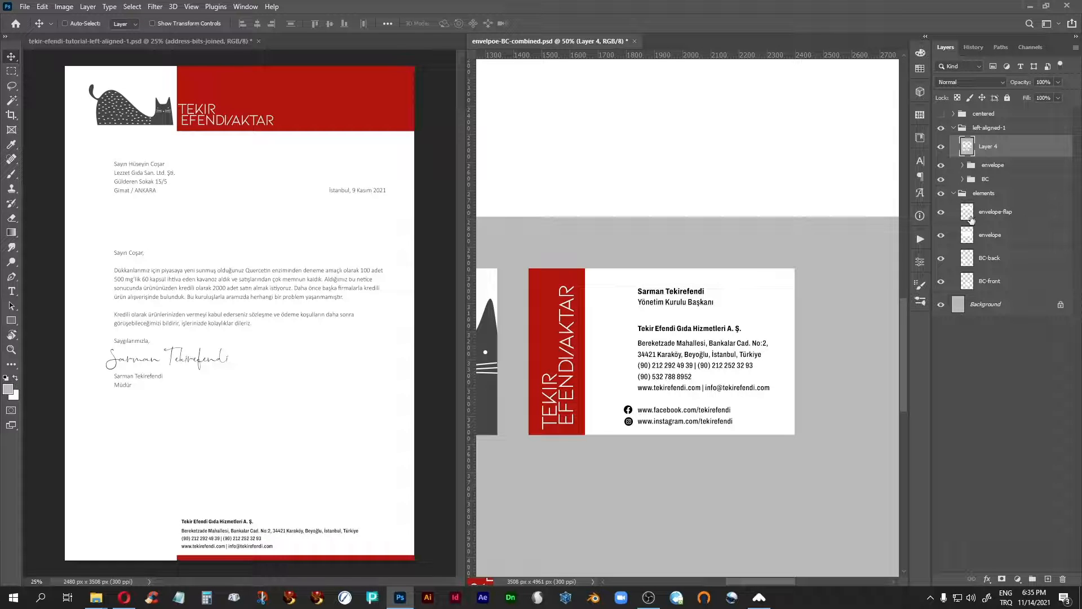
Step: Check the font, size and leading of the address text layer in the BC group, leaving the text unchanged
click(961, 179)
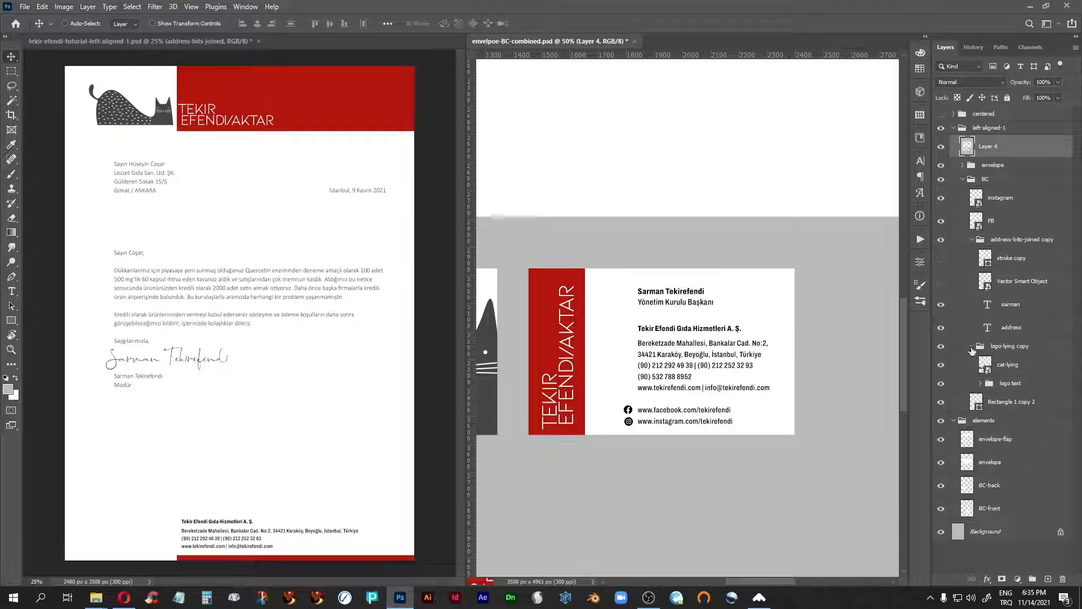
double_click(987, 329)
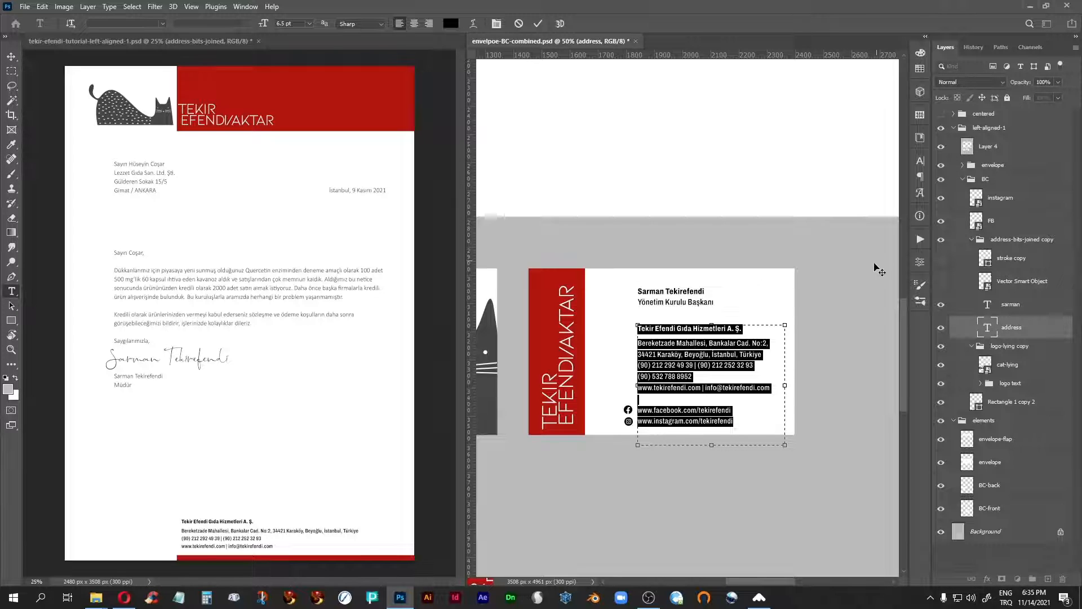
click(921, 164)
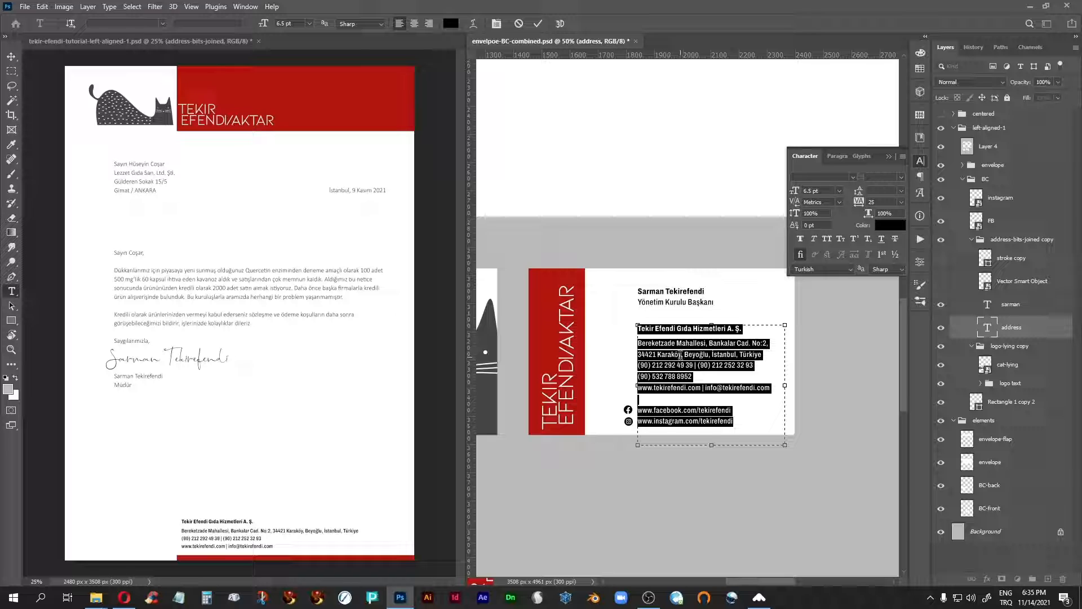
click(680, 356)
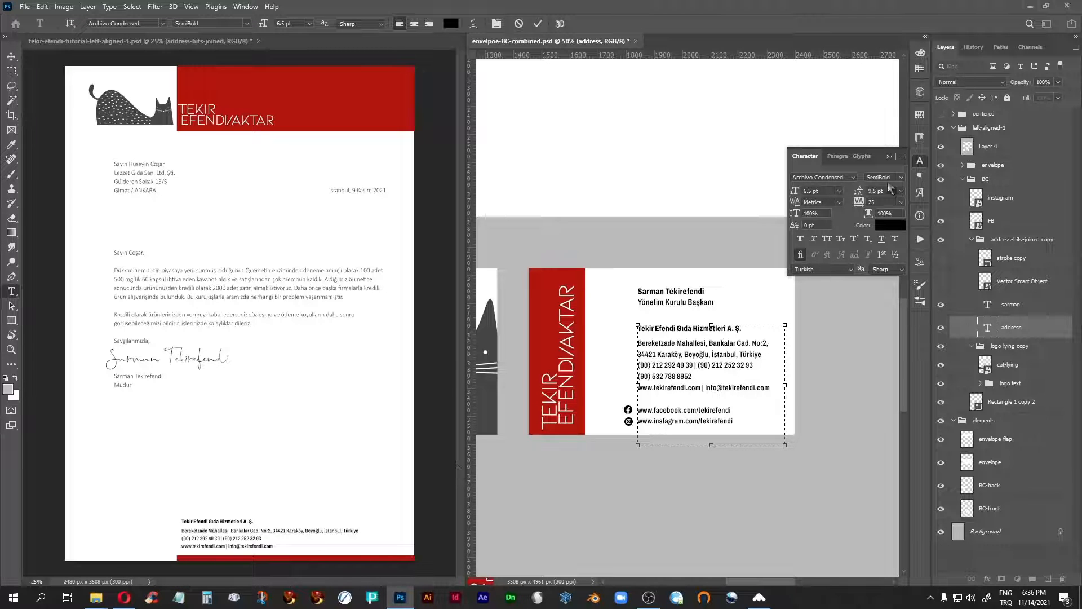
key(ctrl+Return)
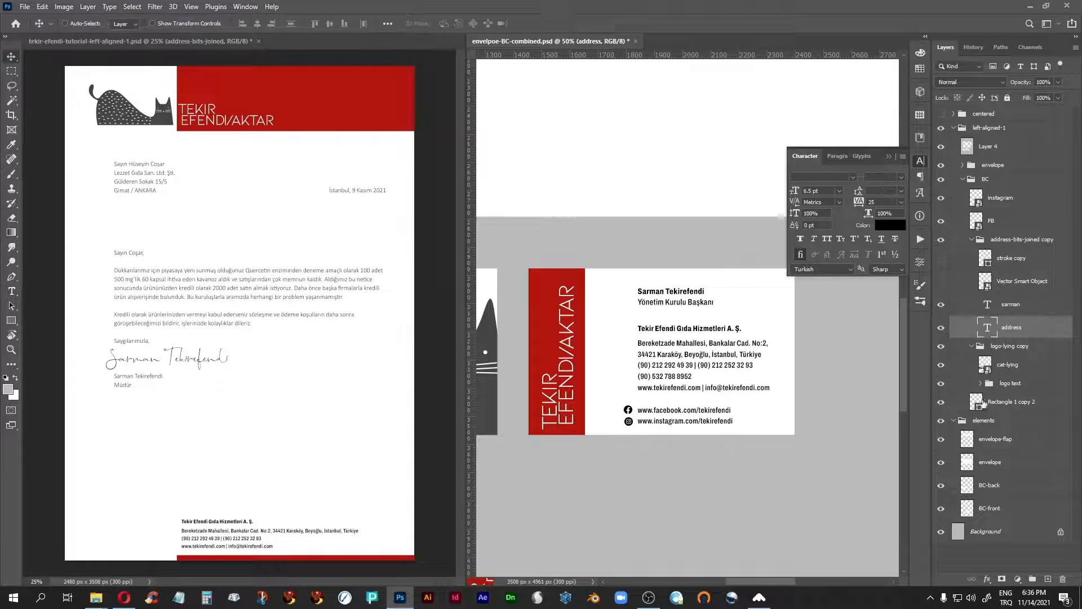
click(888, 156)
Step: Compare the letterhead's footer address with the business card text, viewing both documents at 100%
click(185, 117)
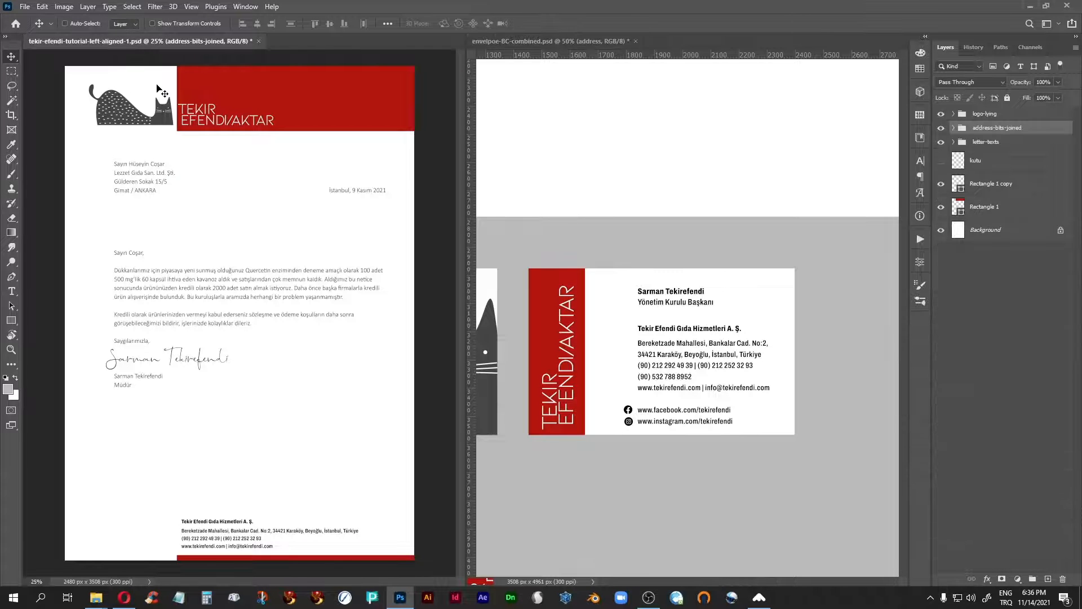
key(ctrl+plus)
key(ctrl+plus)
key(ctrl+plus)
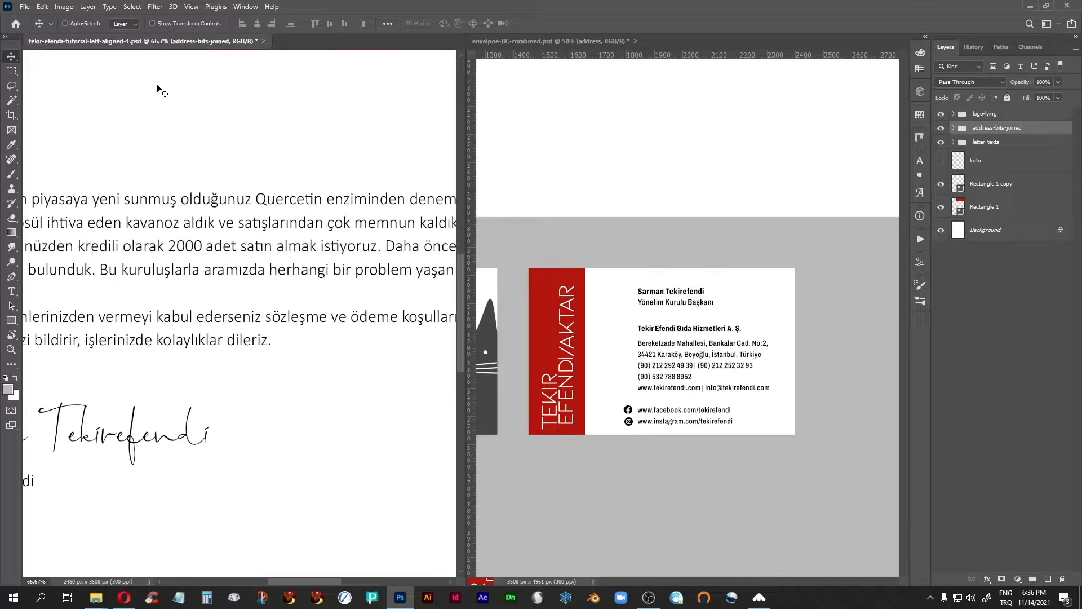
drag(307, 501, 338, 24)
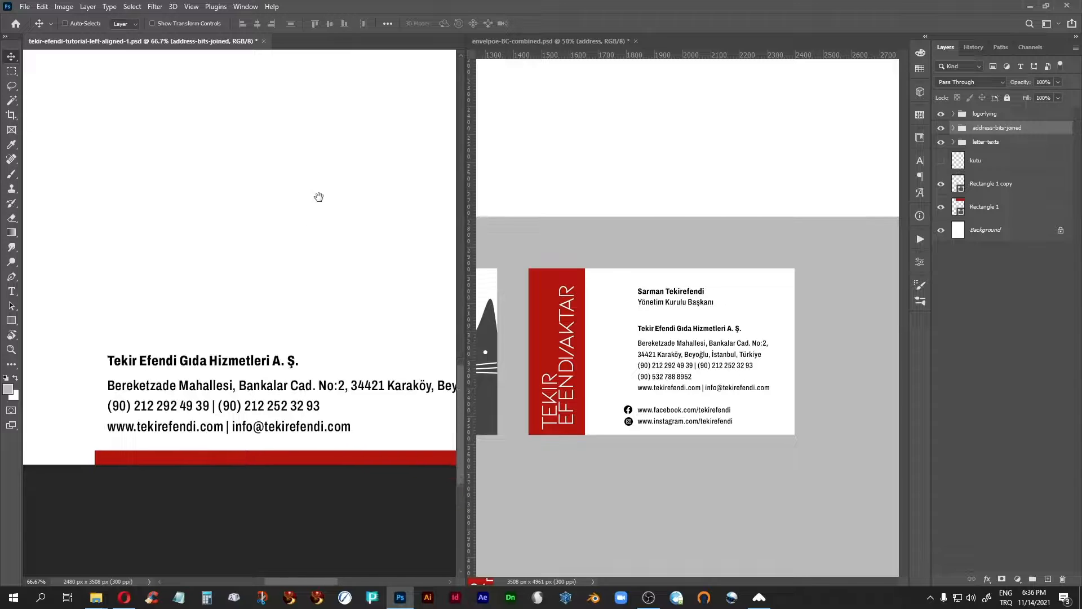
key(ctrl+plus)
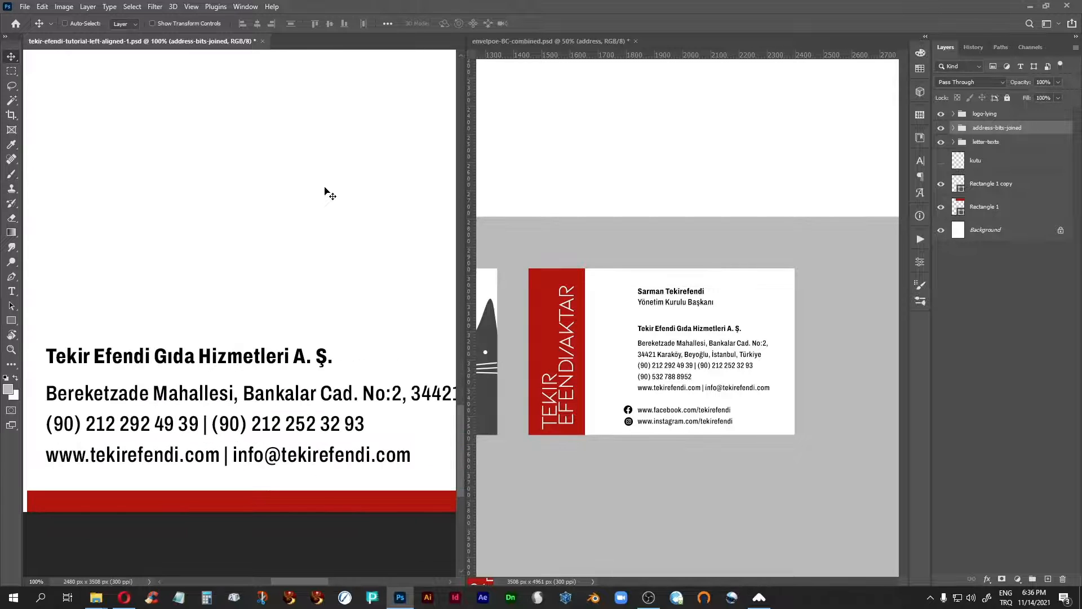
click(589, 63)
key(ctrl+plus)
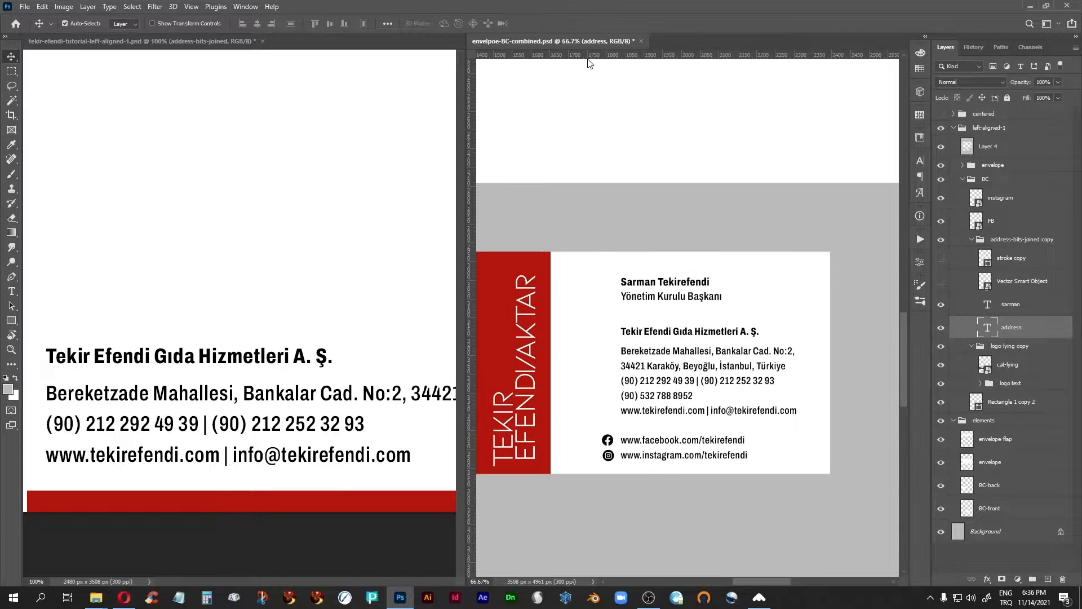
drag(650, 452, 625, 435)
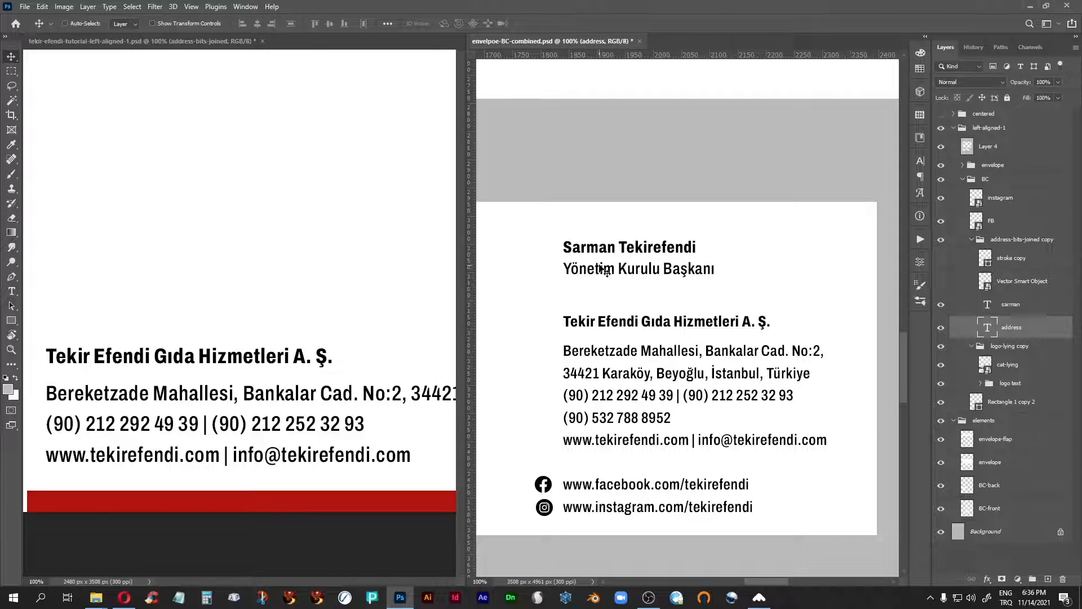
Step: Check the character settings of the job title line in the business card's name-and-title text layer
double_click(987, 305)
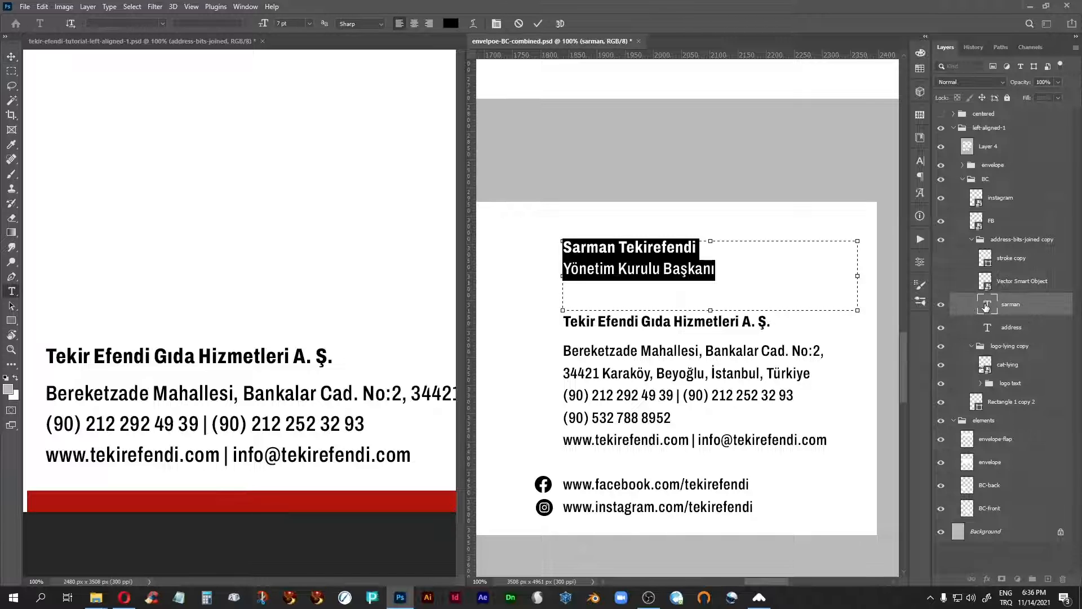
click(643, 271)
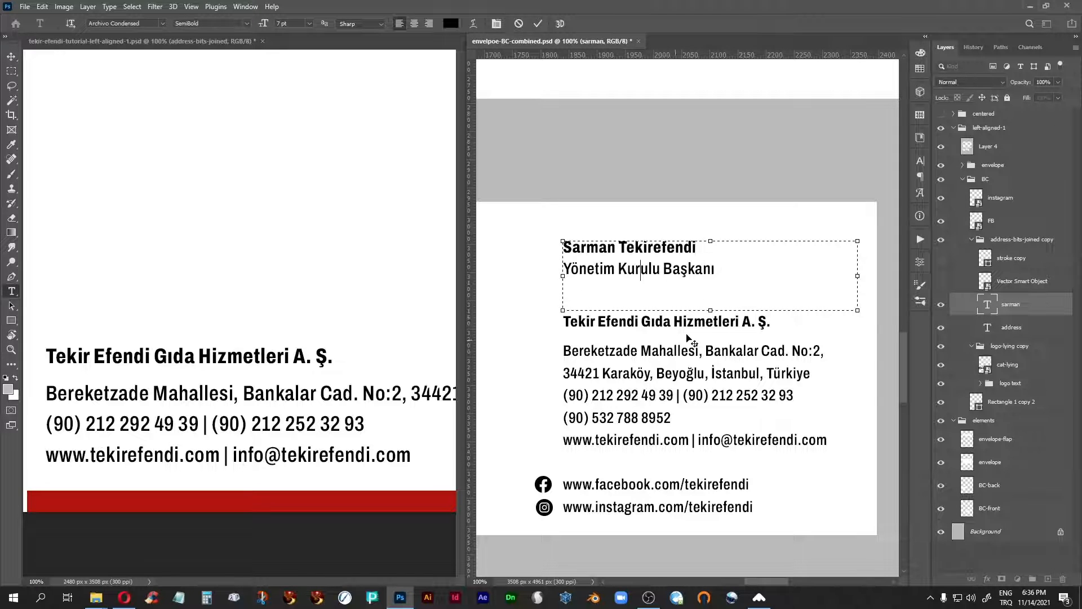
click(920, 162)
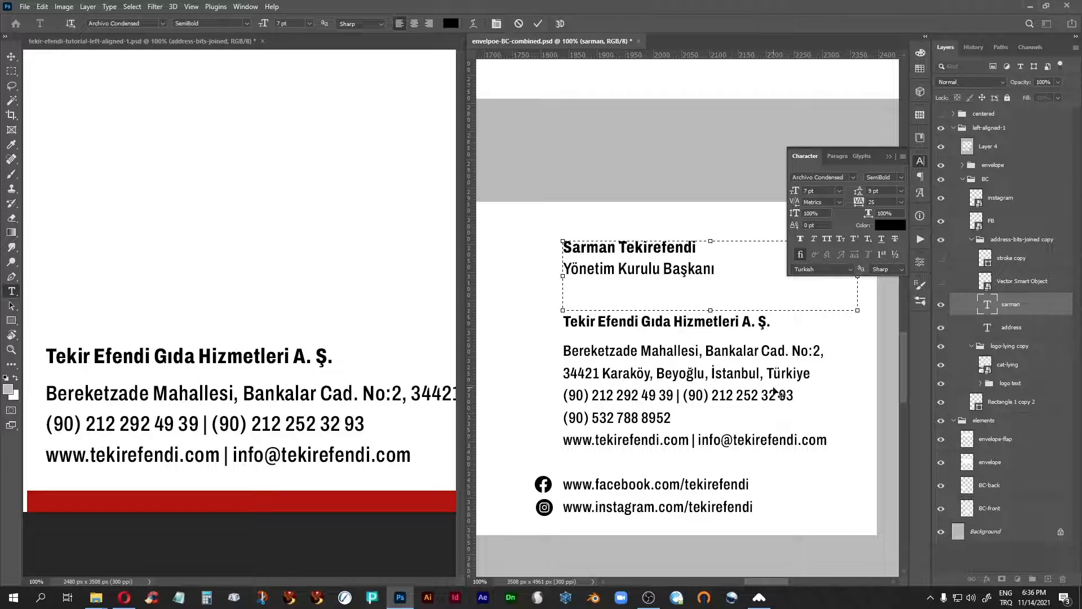
click(984, 306)
key(v)
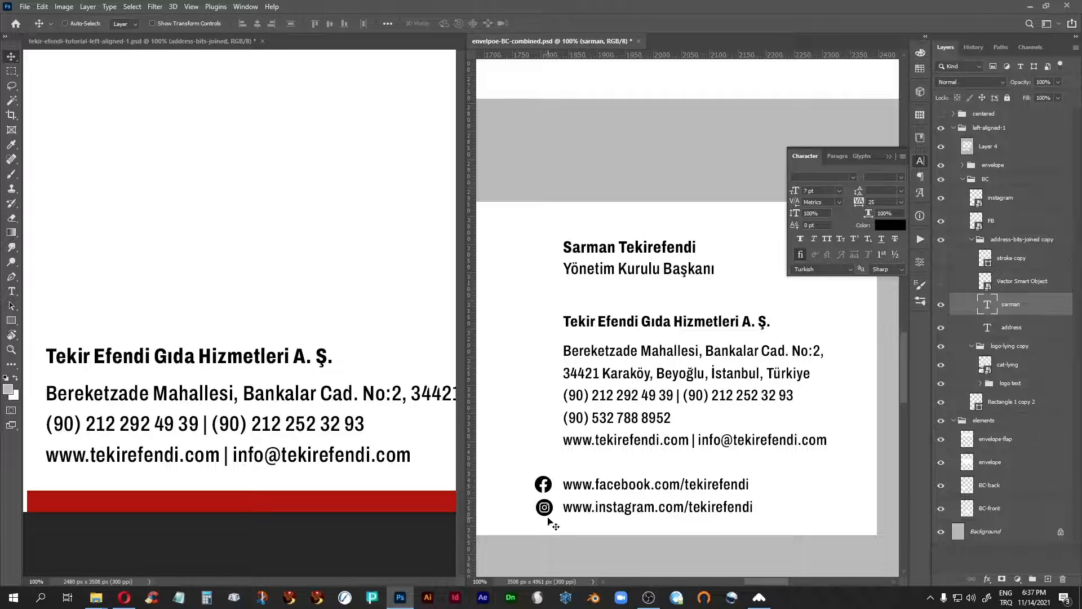
click(889, 157)
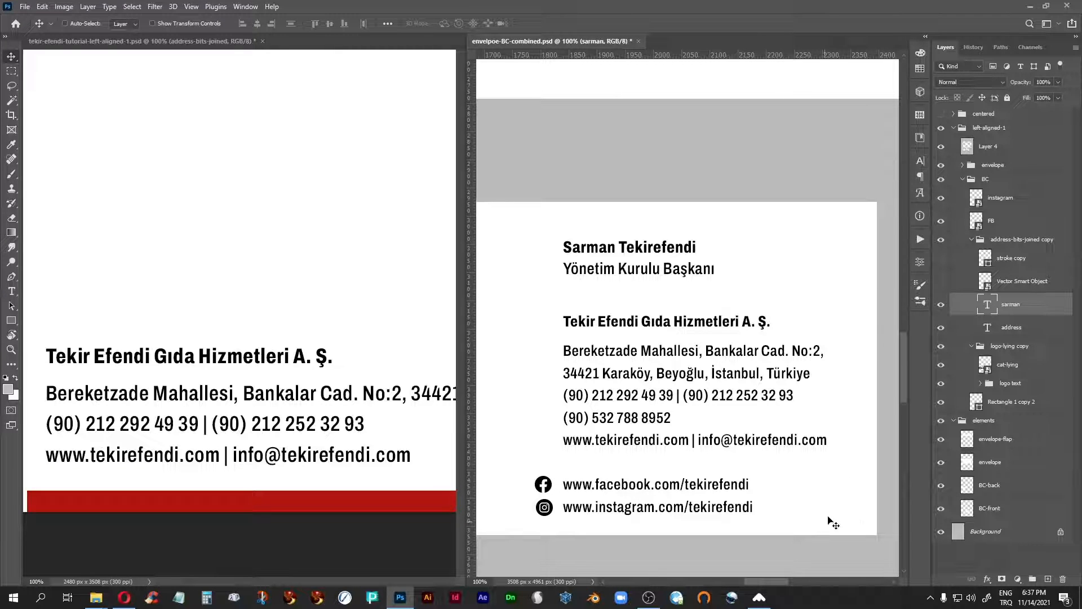
Step: Compare the complete envelope, flap and business card layout with the full letterhead, viewing both documents zoomed out
key(ctrl+minus)
key(ctrl+minus)
key(ctrl+minus)
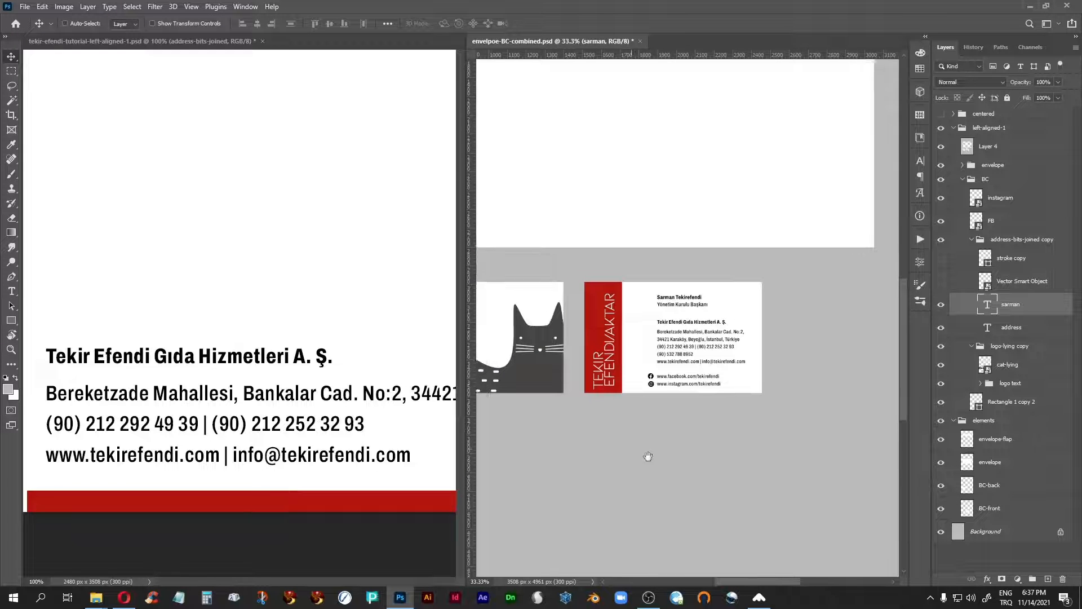
drag(648, 455, 673, 549)
key(ctrl+minus)
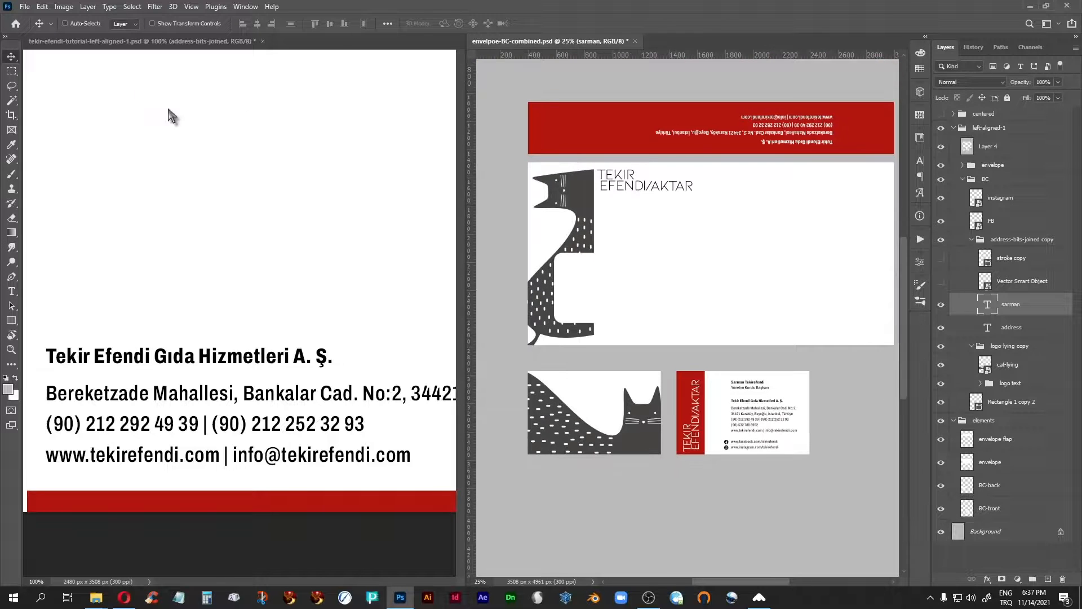
click(169, 116)
key(ctrl+minus)
key(ctrl+minus)
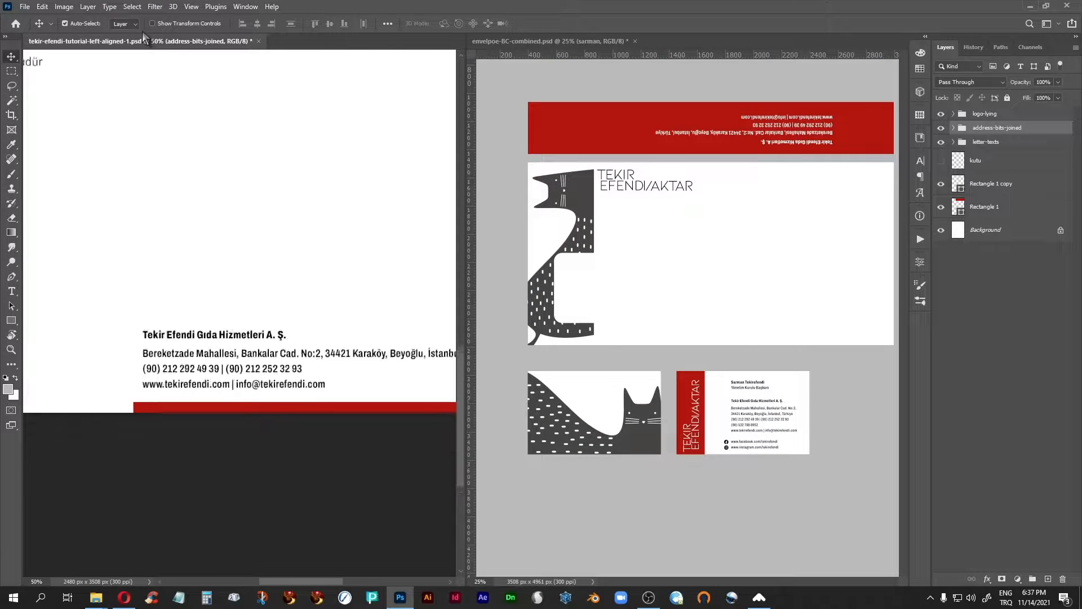
key(ctrl+minus)
key(ctrl+minus)
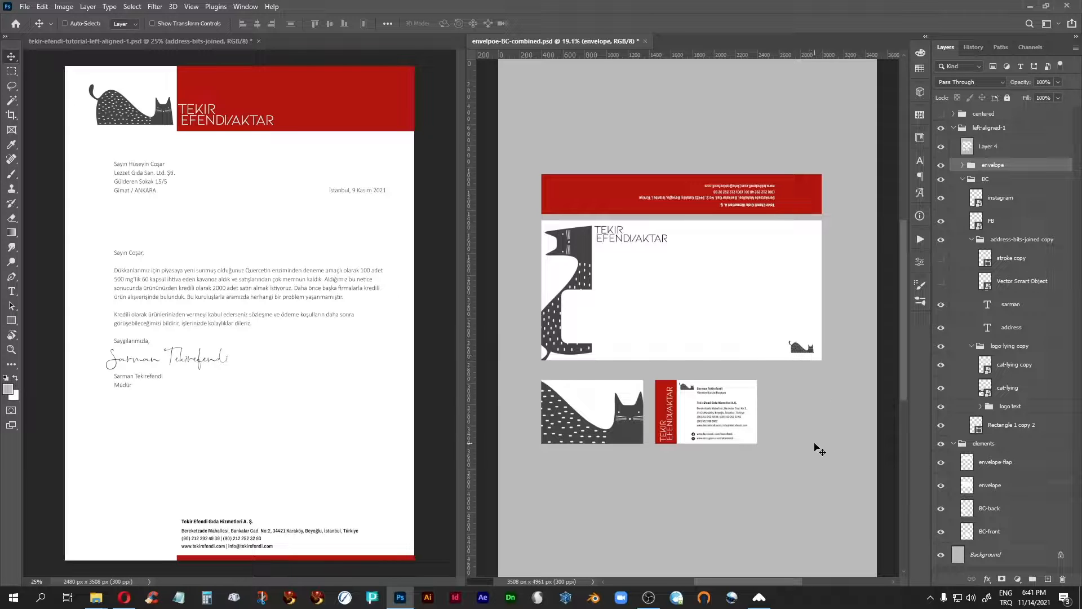
Step: Nudge the small lying cat on the envelope and its counterpart on the business card slightly to the right
click(962, 165)
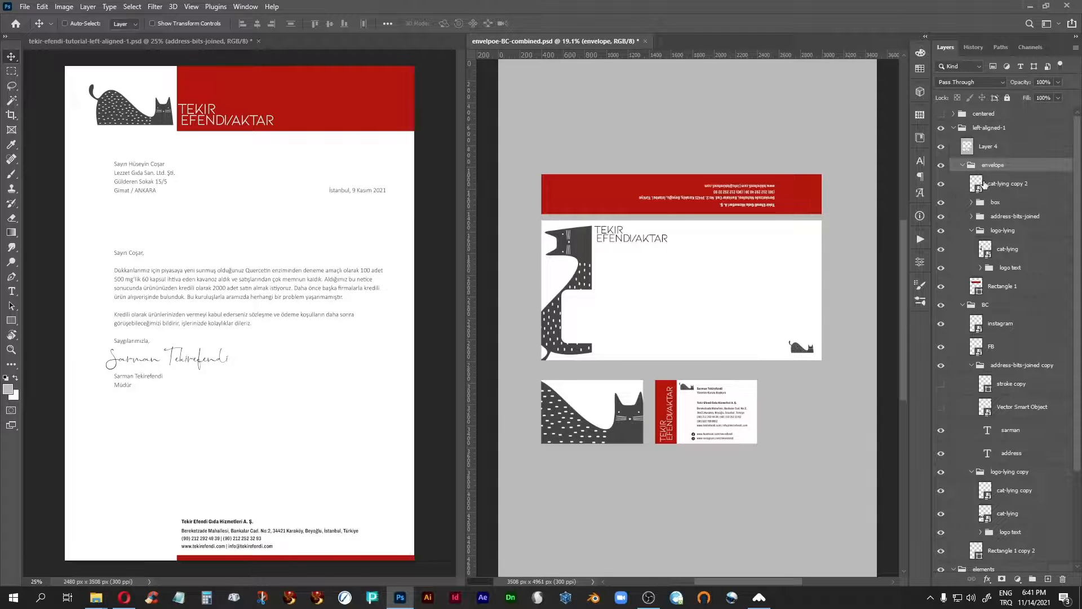
click(985, 185)
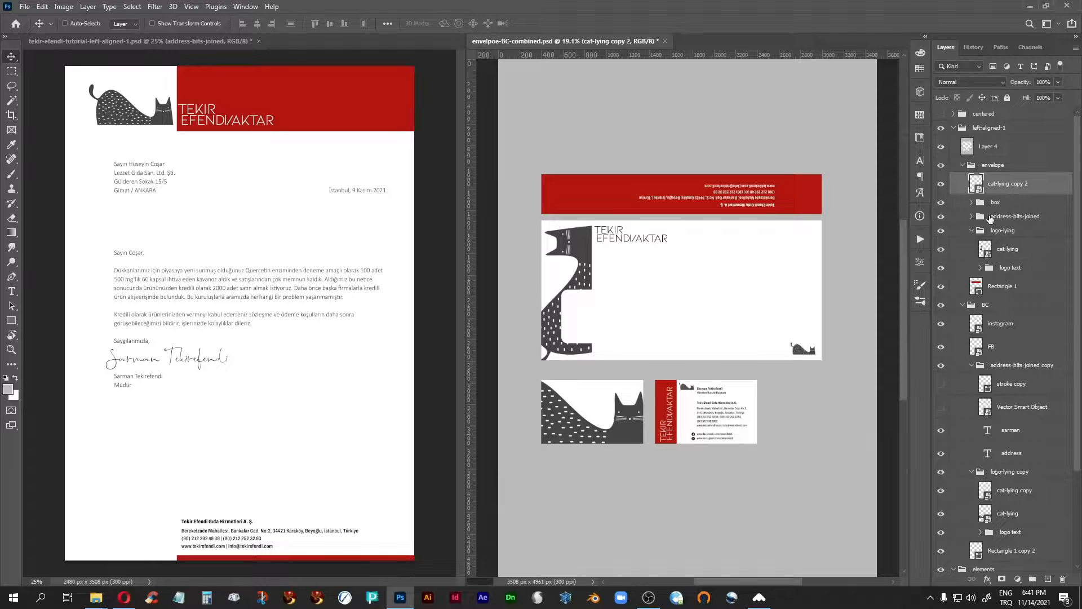
key(ctrl+plus)
key(ctrl+plus)
key(ctrl+plus)
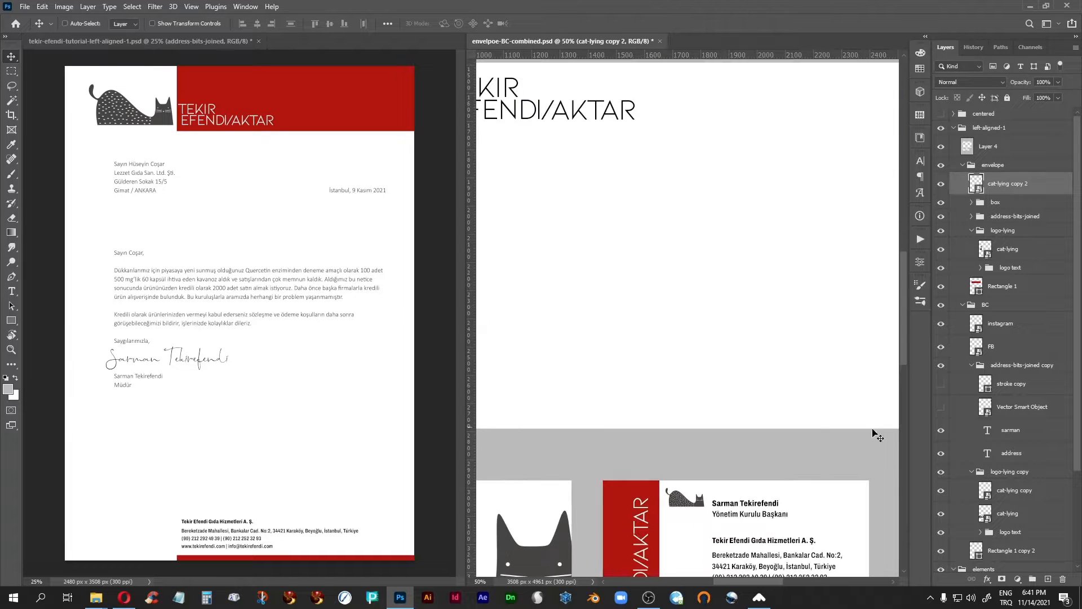
drag(807, 363, 594, 256)
drag(639, 306, 771, 227)
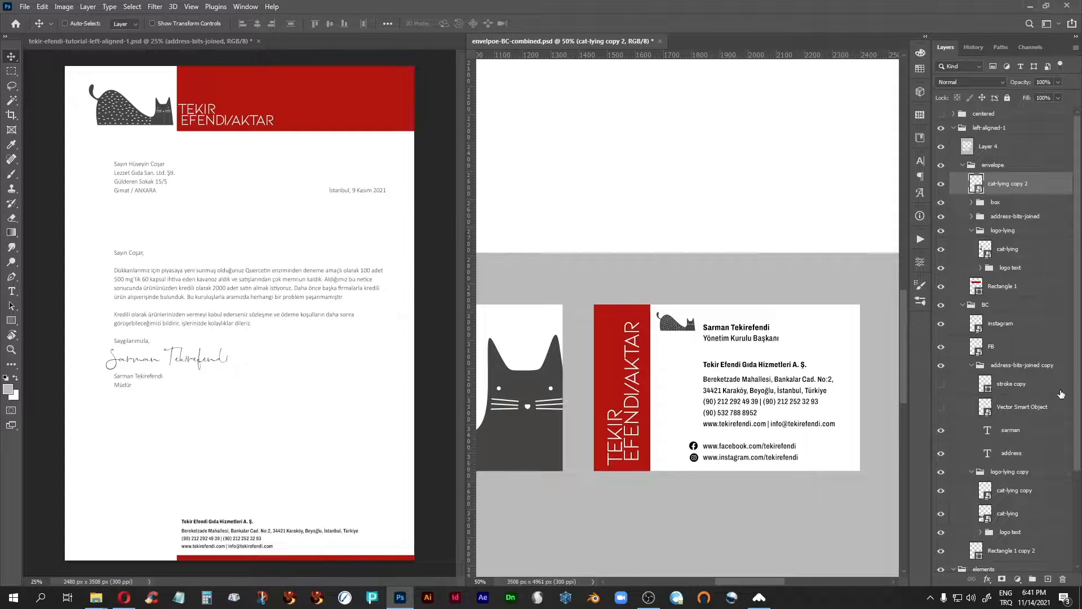
click(986, 492)
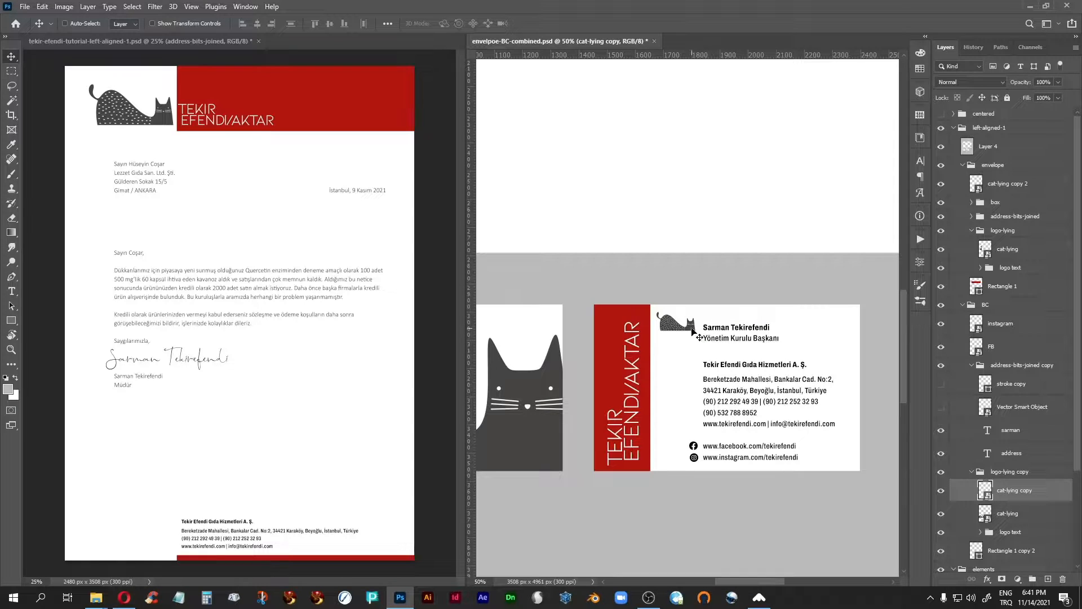
key(Right)
Step: Check the business card cat's base against the name's baseline with a horizontal guide, add a vertical guide through the name, and hide the guides
key(ctrl+plus)
key(ctrl+plus)
key(ctrl+plus)
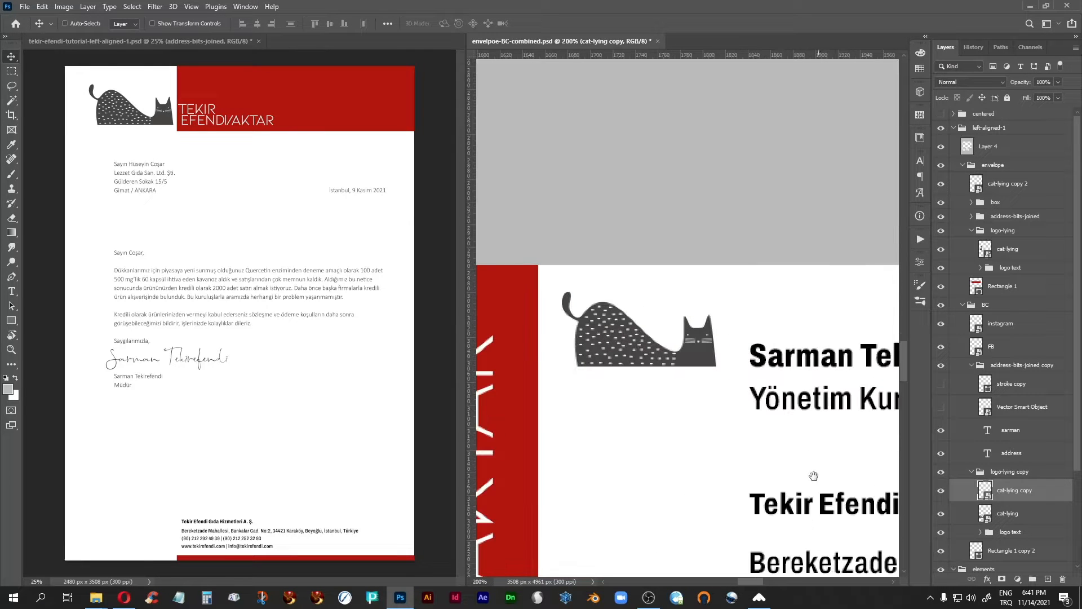
drag(814, 476, 580, 447)
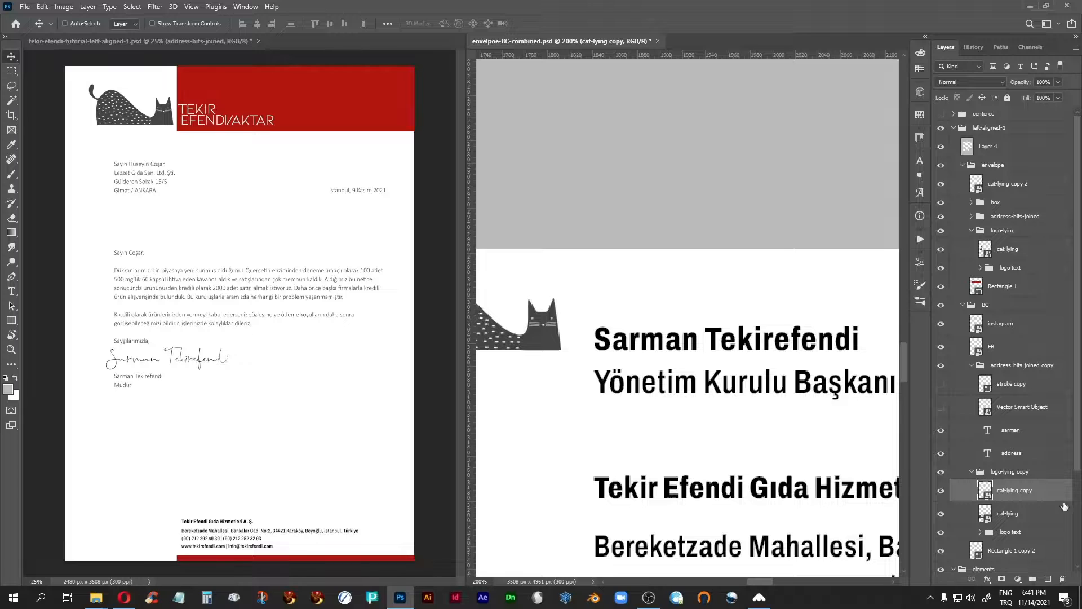
scroll(1064, 506, down, 5)
click(956, 564)
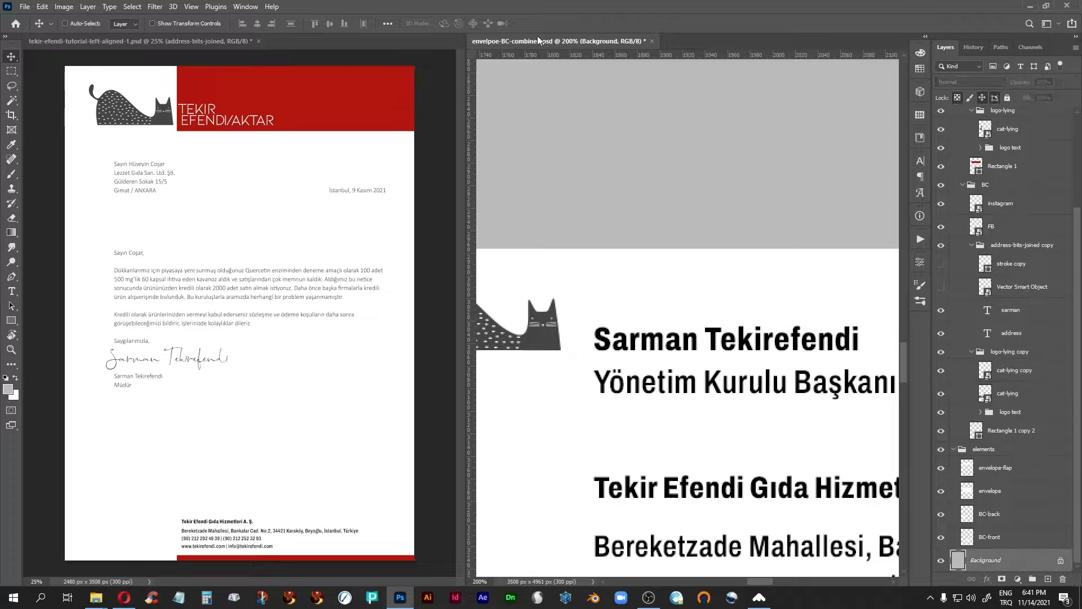
drag(546, 49, 591, 352)
drag(469, 366, 688, 394)
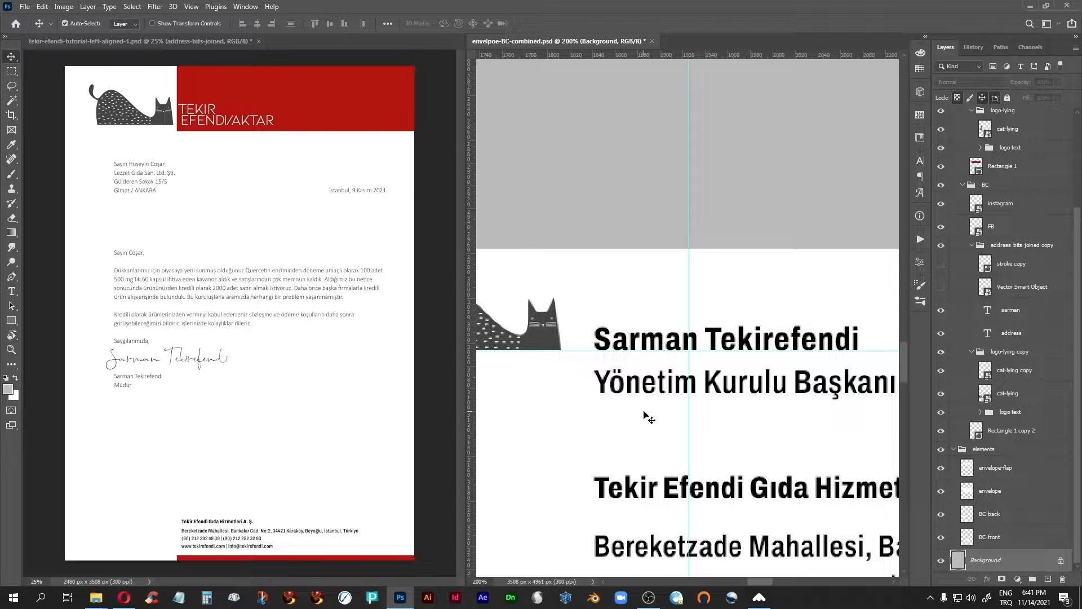
key(ctrl+semicolon)
Step: Review the small cats' placement within the whole envelope and business card design at 25%
key(ctrl+minus)
key(ctrl+minus)
key(ctrl+minus)
key(ctrl+minus)
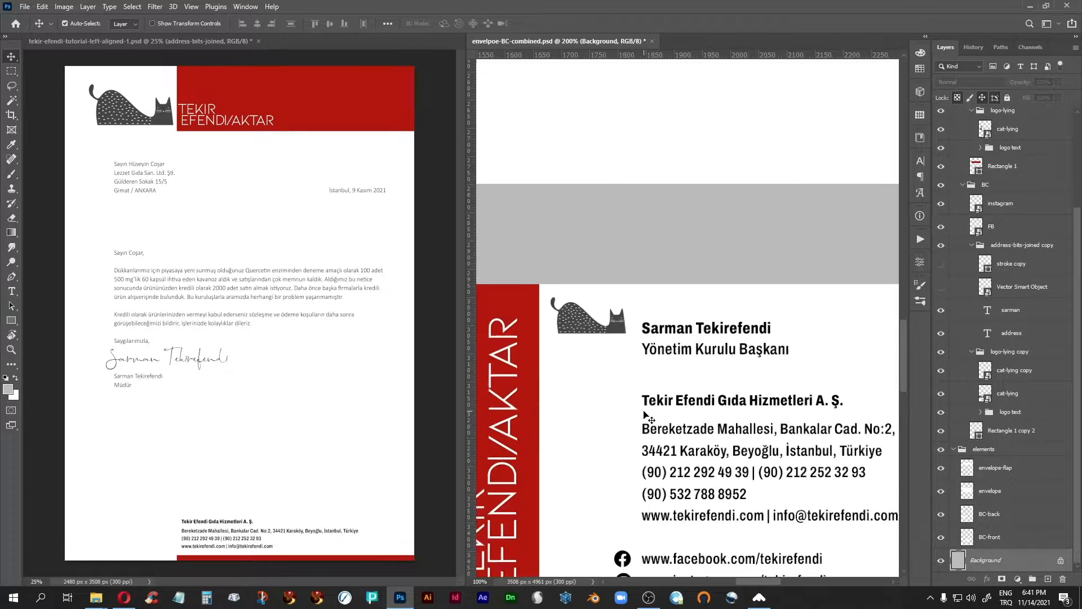
scroll(648, 417, left, 3)
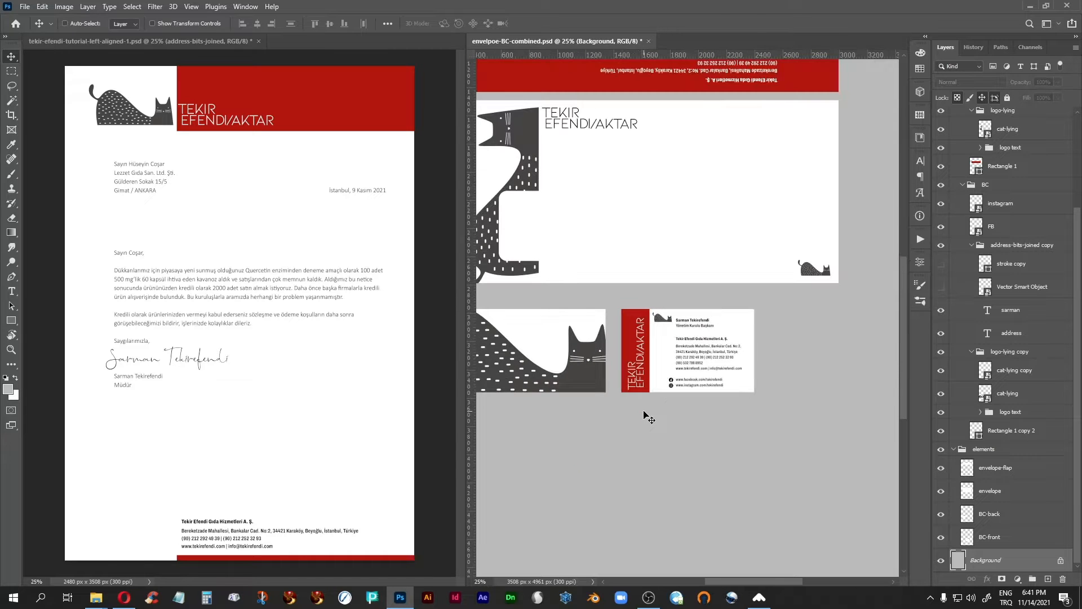
key(ctrl+minus)
drag(692, 519, 688, 519)
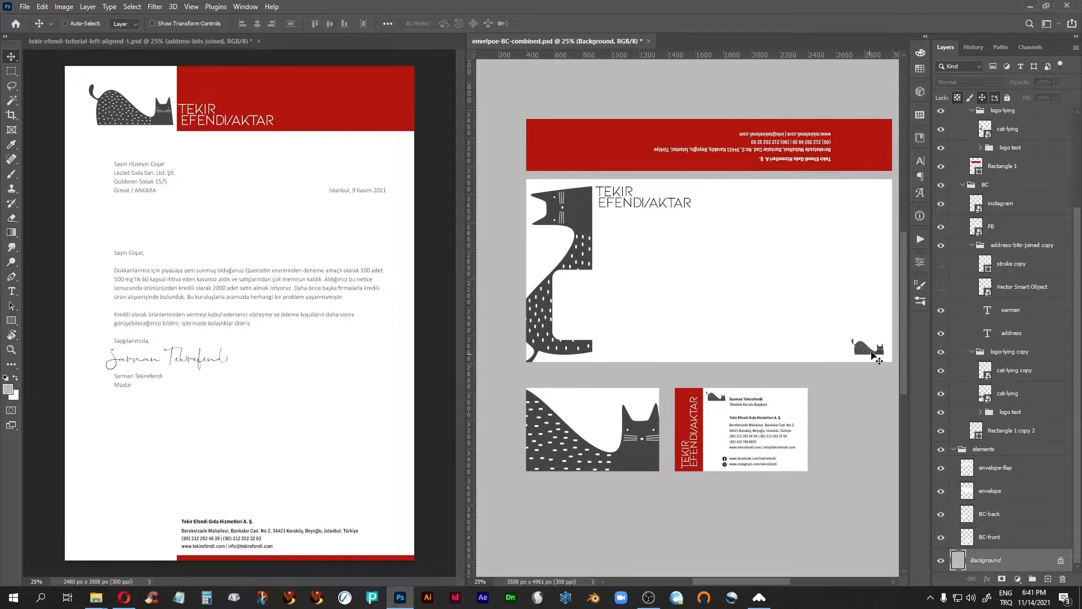